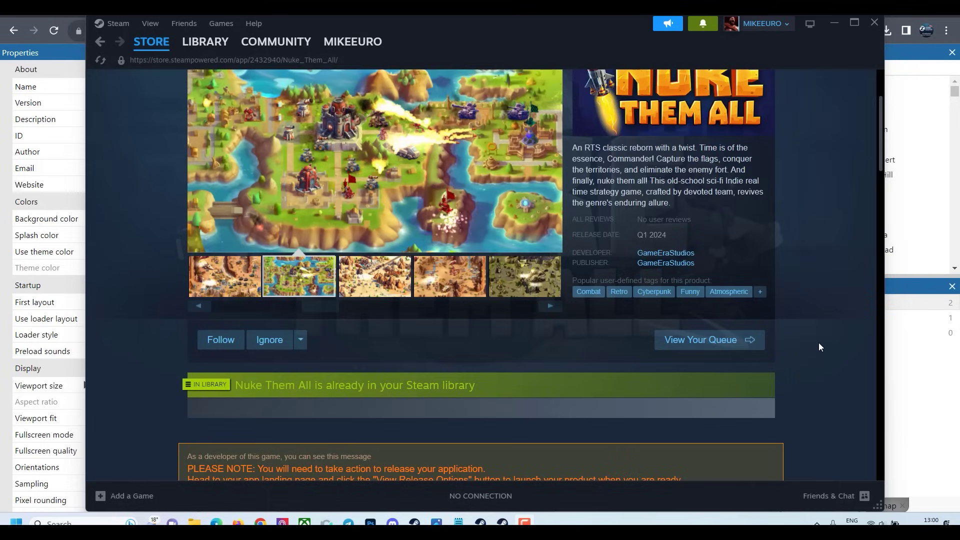
Step: Scroll through the Nuke Them All Steam store page, briefly highlighting the game title
{"action": "scroll", "coordinate": [818, 343], "scroll_direction": "up", "scroll_amount": 1}
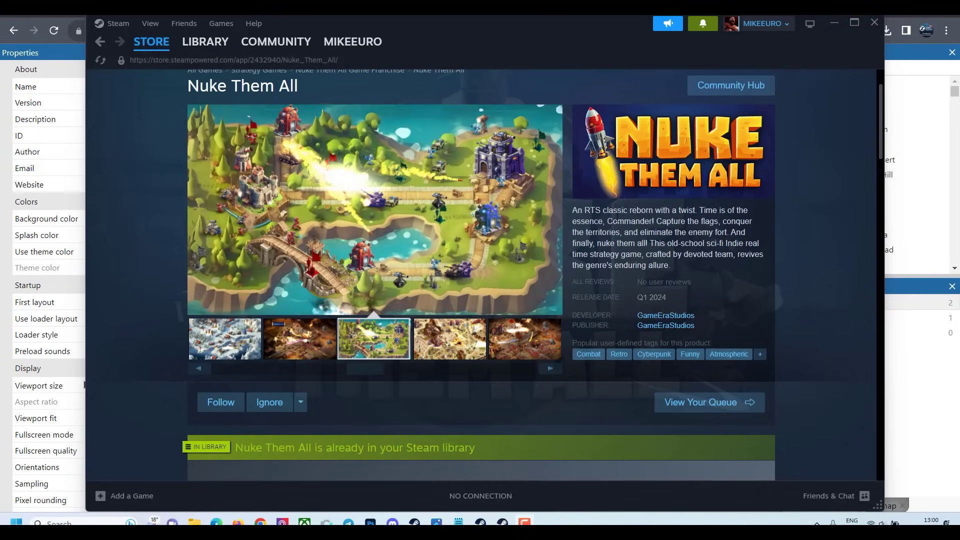
{"action": "scroll", "coordinate": [549, 313], "scroll_direction": "down", "scroll_amount": 5}
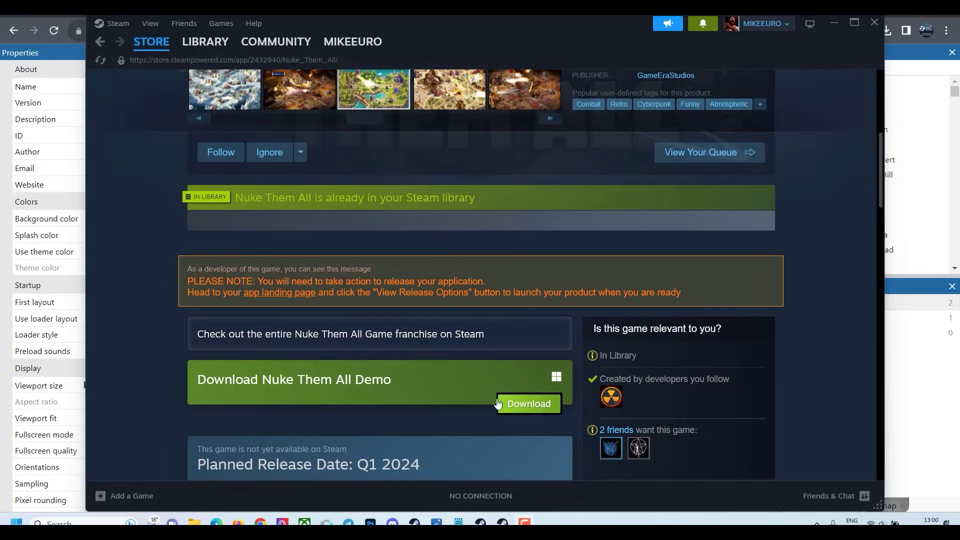
{"action": "scroll", "coordinate": [363, 383], "scroll_direction": "up", "scroll_amount": 6}
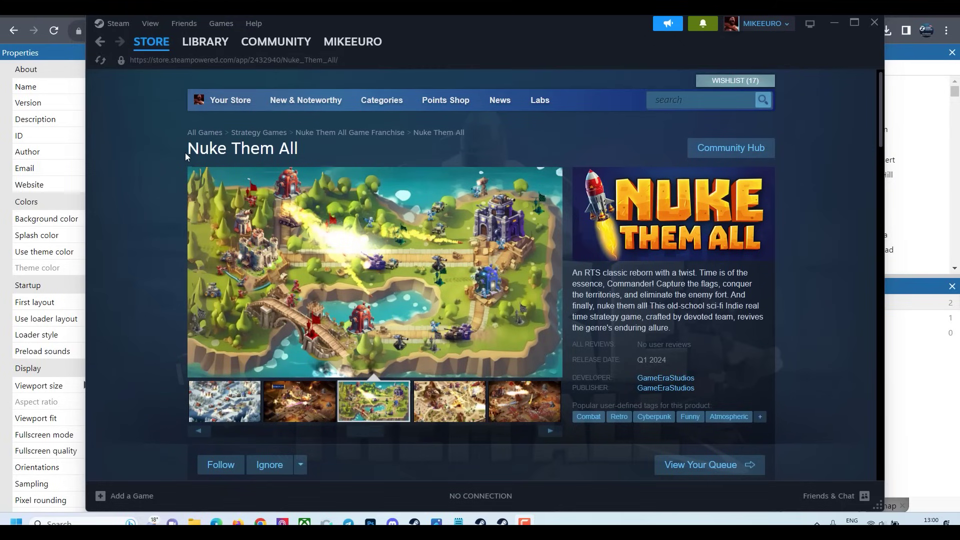
{"action": "left_click_drag", "start_coordinate": [188, 149], "coordinate": [326, 153]}
{"action": "scroll", "coordinate": [326, 153], "scroll_direction": "down", "scroll_amount": 6}
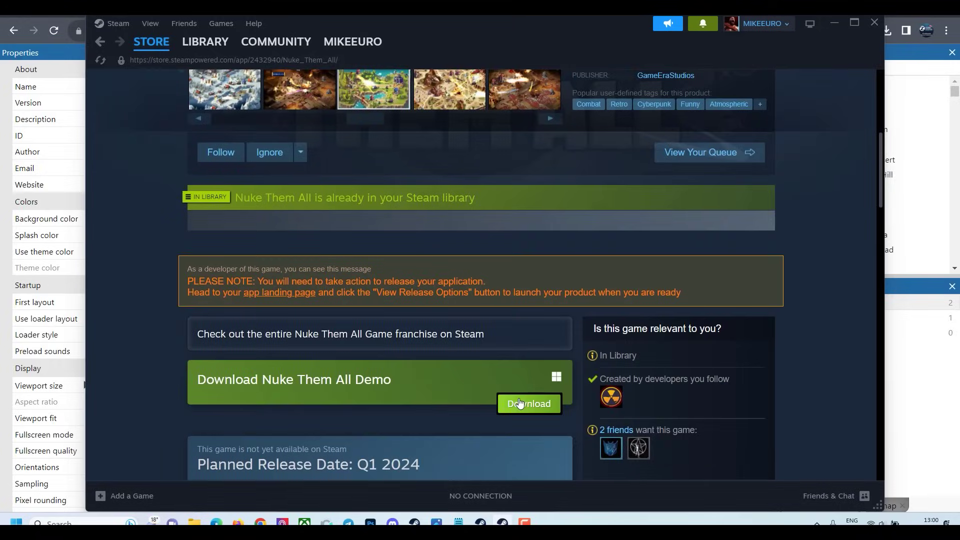
{"action": "scroll", "coordinate": [541, 389], "scroll_direction": "down", "scroll_amount": 2}
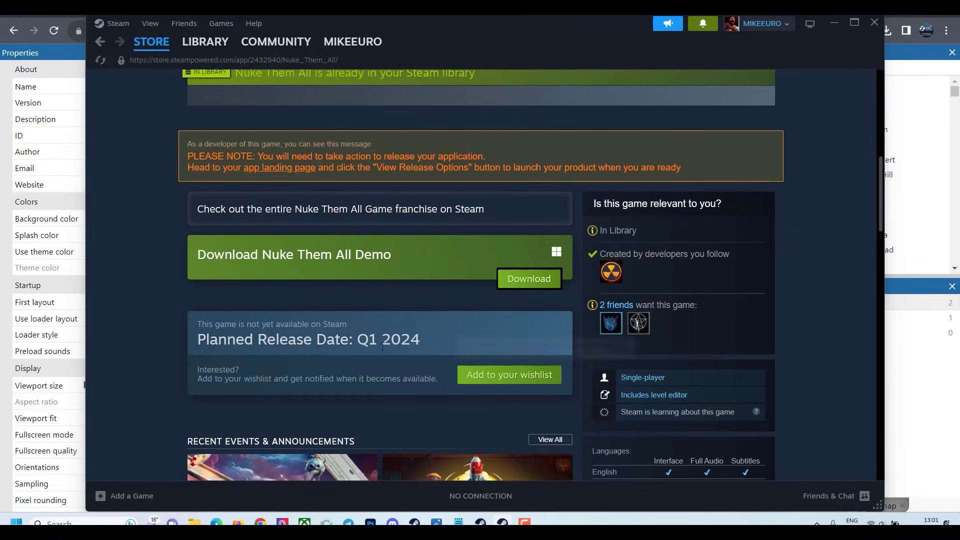
{"action": "scroll", "coordinate": [466, 346], "scroll_direction": "up", "scroll_amount": 1}
{"action": "scroll", "coordinate": [466, 346], "scroll_direction": "up", "scroll_amount": 7}
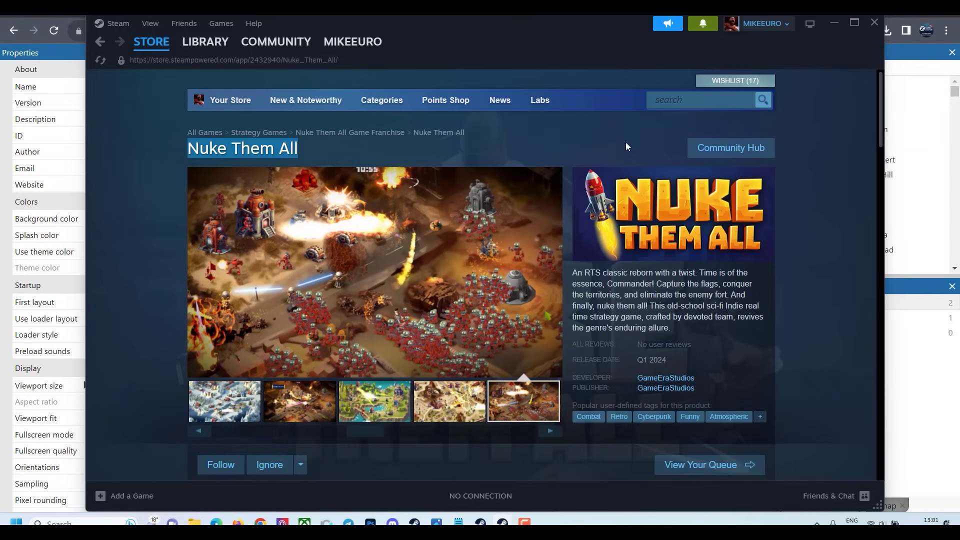
{"action": "left_click", "coordinate": [629, 294]}
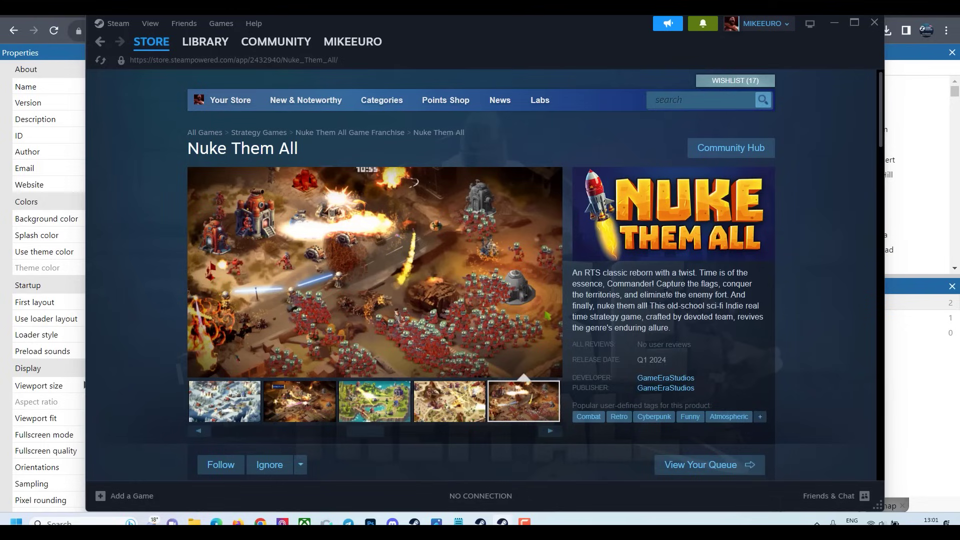
Step: Return to the Construct 3 event sheet with the Bullet_Rocket vs ShieldBot collision events
{"action": "scroll", "coordinate": [509, 358], "scroll_direction": "down", "scroll_amount": 3}
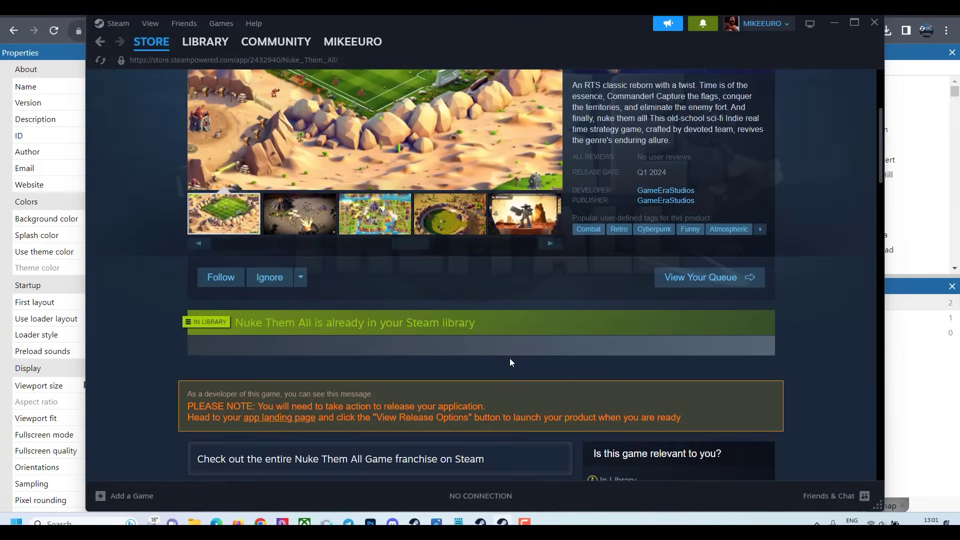
{"action": "scroll", "coordinate": [509, 362], "scroll_direction": "down", "scroll_amount": 3}
{"action": "scroll", "coordinate": [537, 380], "scroll_direction": "up", "scroll_amount": 6}
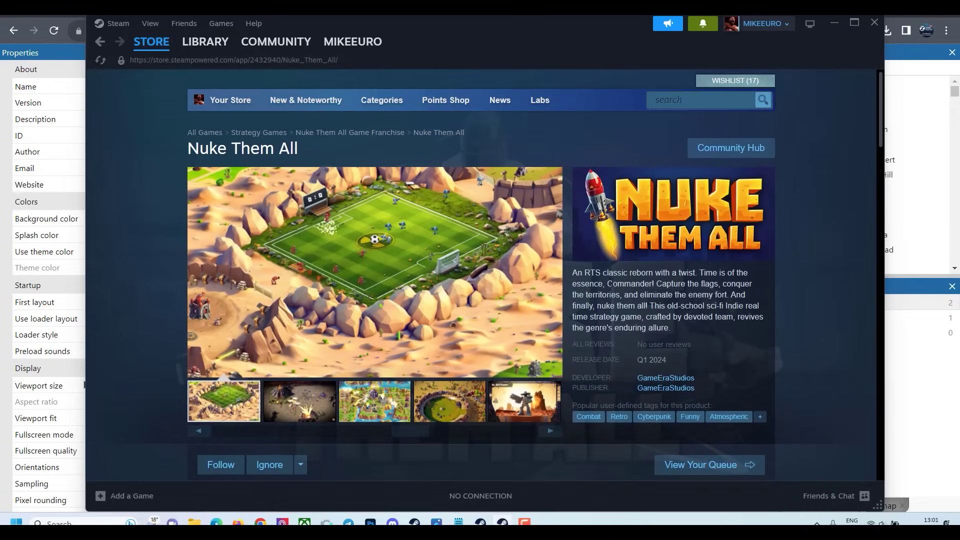
{"action": "key", "text": "alt+Tab"}
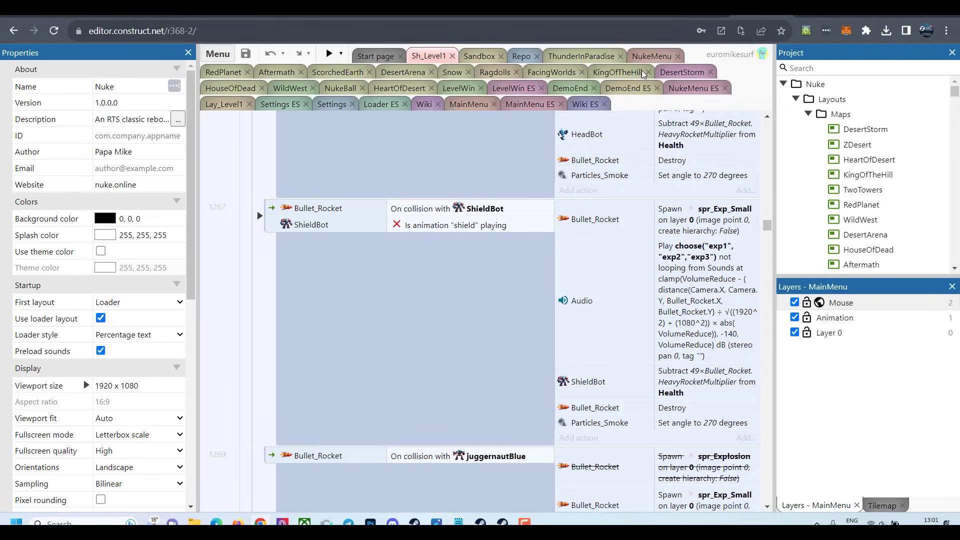
Step: Browse Fiverr's 'playtest' search results, which list 54 playtesting services
{"action": "key", "text": "ctrl+Tab"}
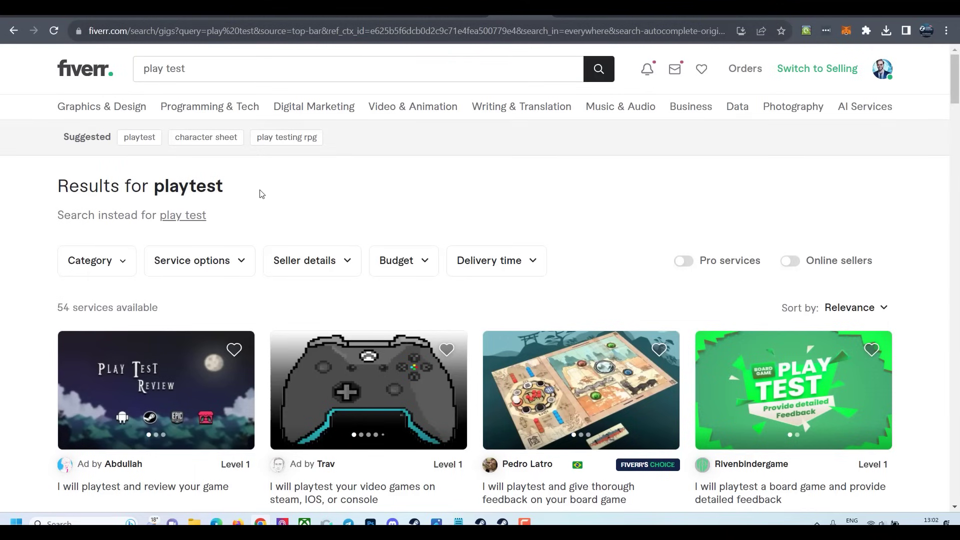
{"action": "scroll", "coordinate": [260, 215], "scroll_direction": "down", "scroll_amount": 2}
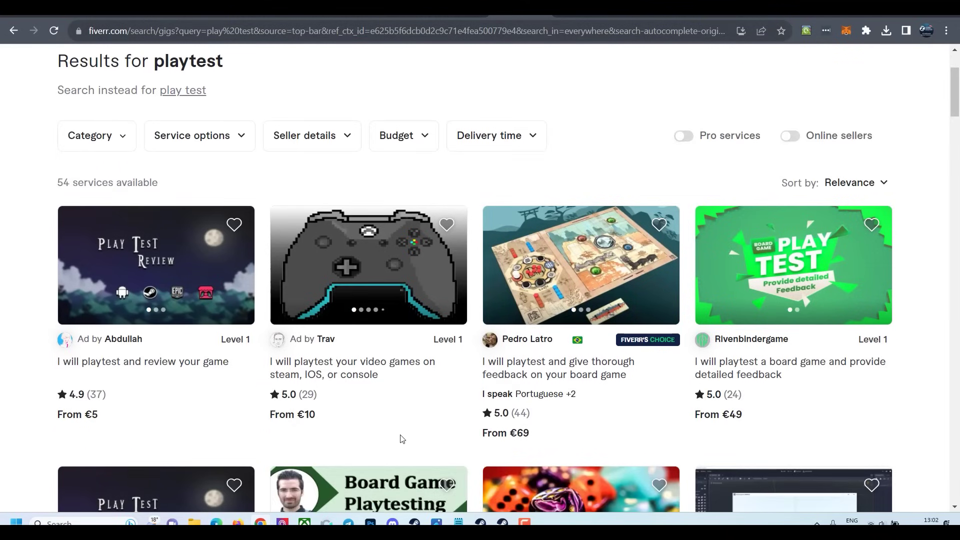
{"action": "scroll", "coordinate": [398, 439], "scroll_direction": "down", "scroll_amount": 1}
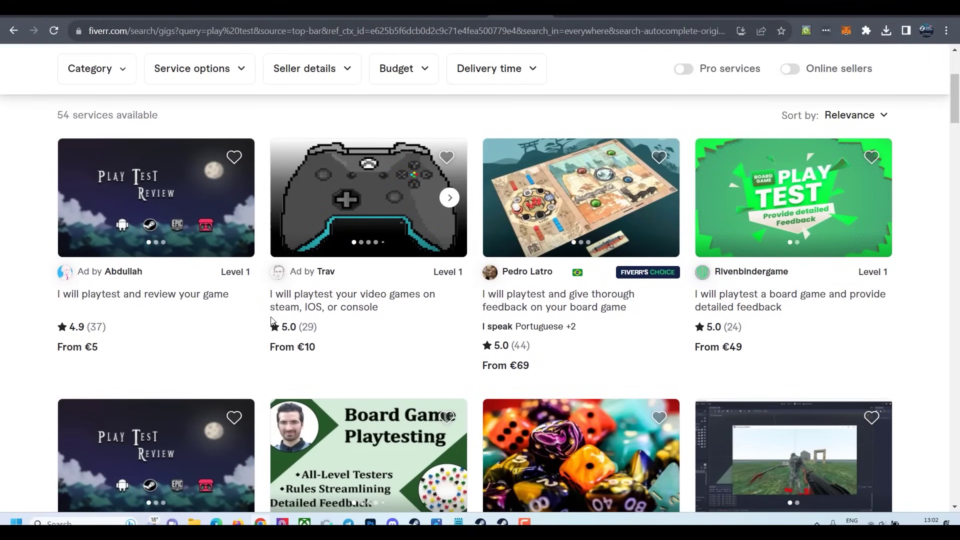
{"action": "scroll", "coordinate": [405, 329], "scroll_direction": "down", "scroll_amount": 1}
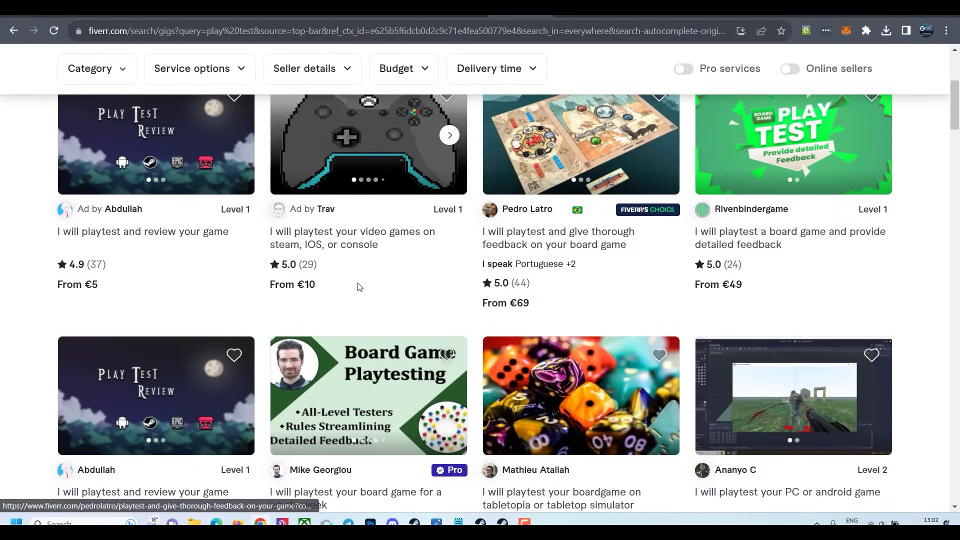
{"action": "scroll", "coordinate": [375, 289], "scroll_direction": "down", "scroll_amount": 3}
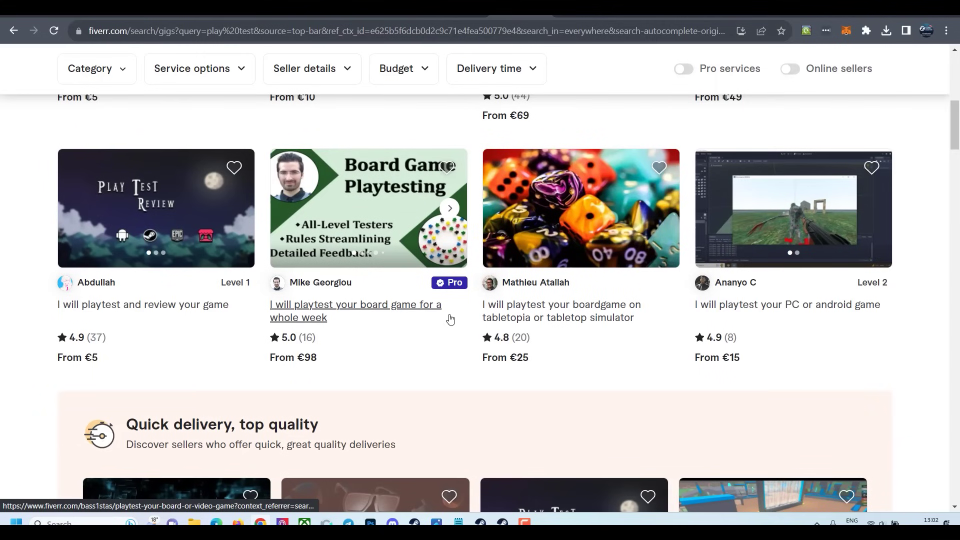
{"action": "scroll", "coordinate": [464, 325], "scroll_direction": "up", "scroll_amount": 3}
{"action": "scroll", "coordinate": [460, 322], "scroll_direction": "up", "scroll_amount": 2}
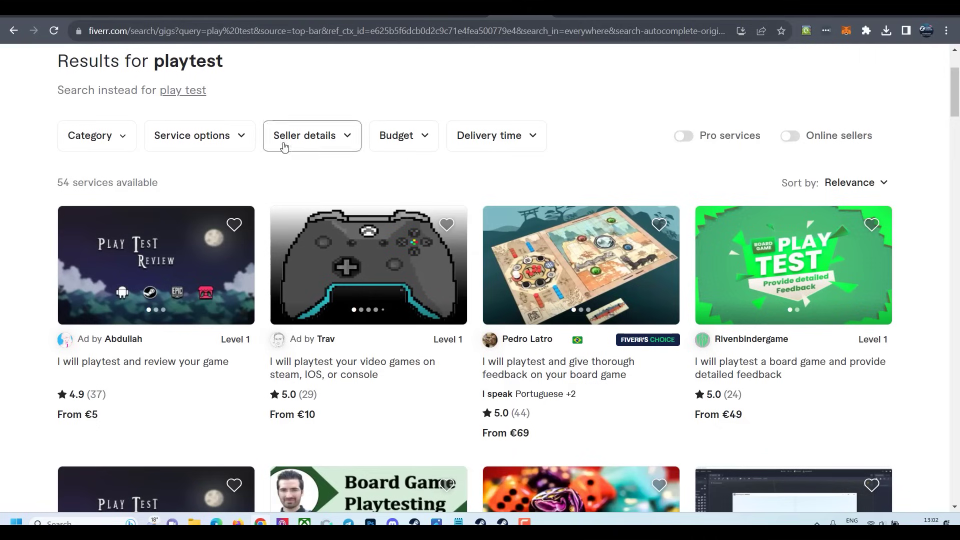
{"action": "scroll", "coordinate": [604, 367], "scroll_direction": "up", "scroll_amount": 1}
{"action": "scroll", "coordinate": [604, 367], "scroll_direction": "up", "scroll_amount": 1}
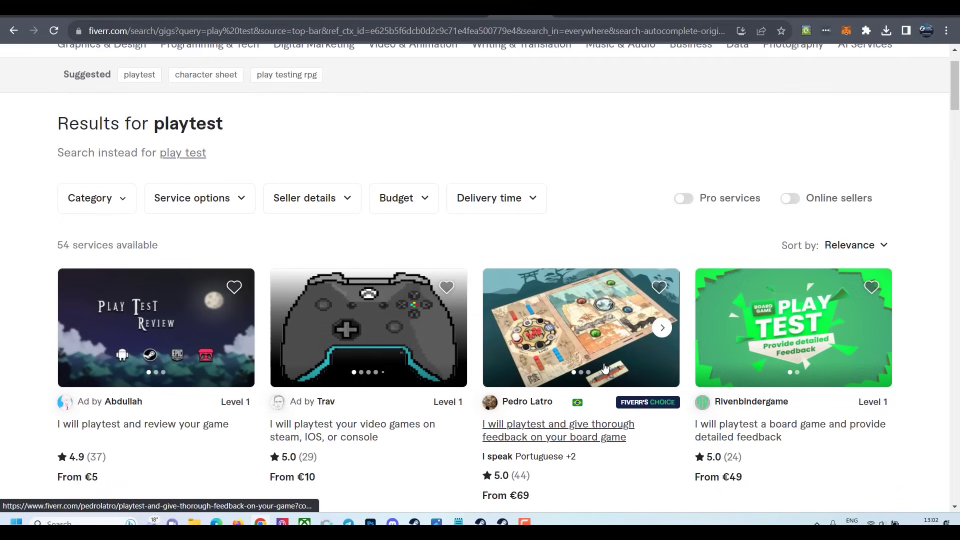
{"action": "scroll", "coordinate": [453, 288], "scroll_direction": "down", "scroll_amount": 3}
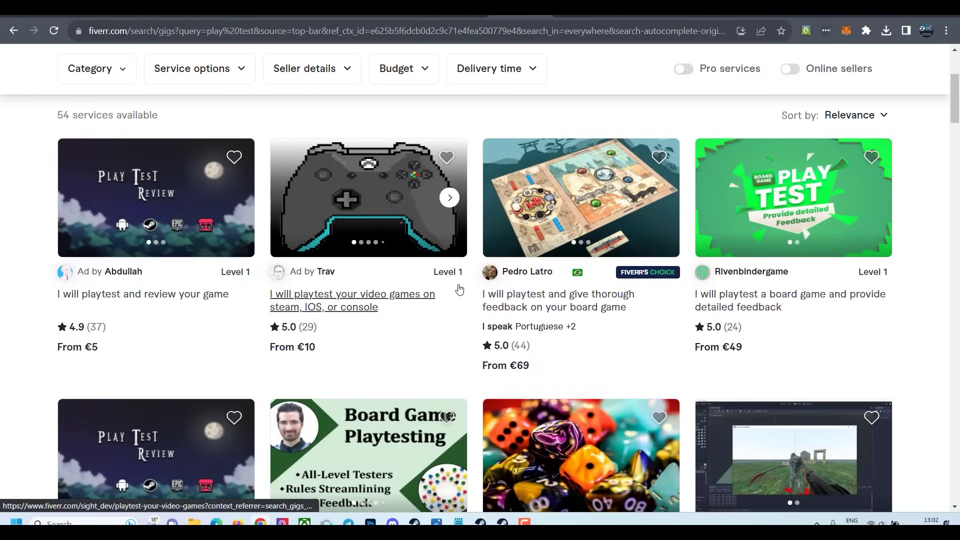
{"action": "scroll", "coordinate": [460, 292], "scroll_direction": "down", "scroll_amount": 1}
{"action": "scroll", "coordinate": [450, 280], "scroll_direction": "up", "scroll_amount": 5}
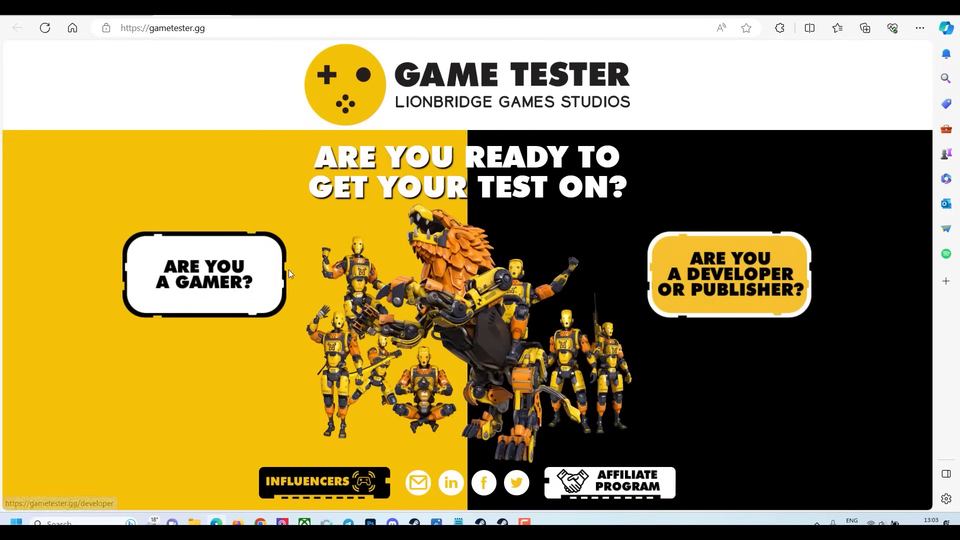
Step: Open GameTester.gg's 'Are you a developer or publisher?' page and read through it
{"action": "left_click", "coordinate": [730, 275]}
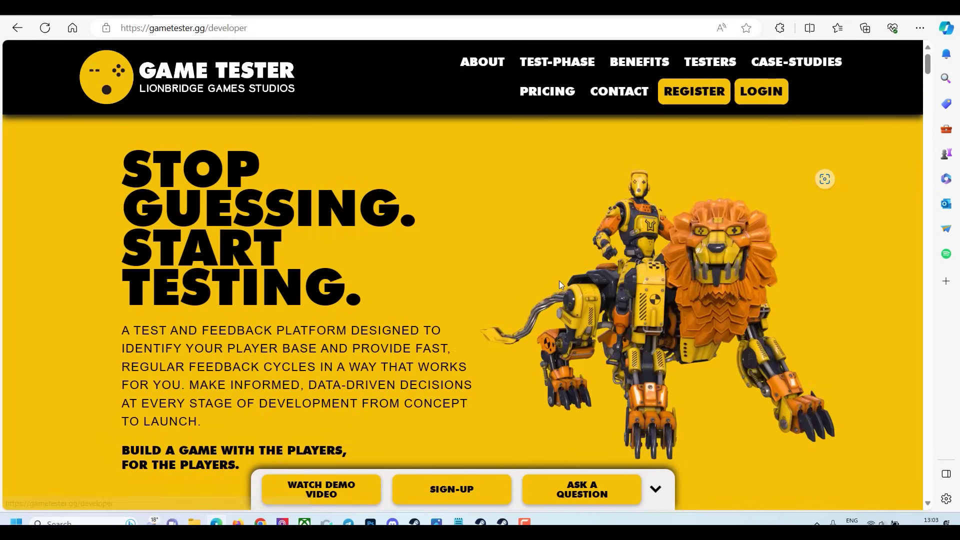
{"action": "scroll", "coordinate": [559, 280], "scroll_direction": "down", "scroll_amount": 8}
{"action": "scroll", "coordinate": [710, 304], "scroll_direction": "down", "scroll_amount": 4}
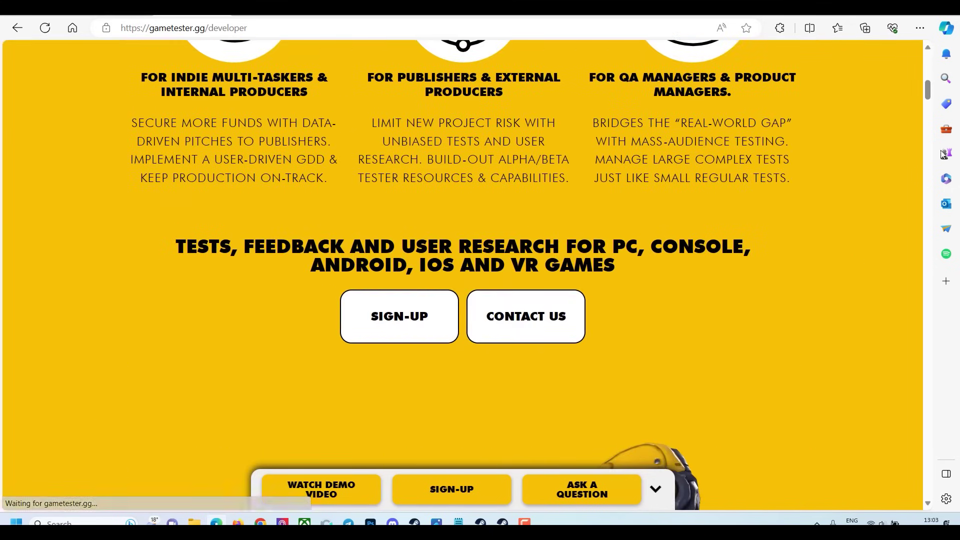
{"action": "left_click_drag", "start_coordinate": [927, 95], "coordinate": [927, 59]}
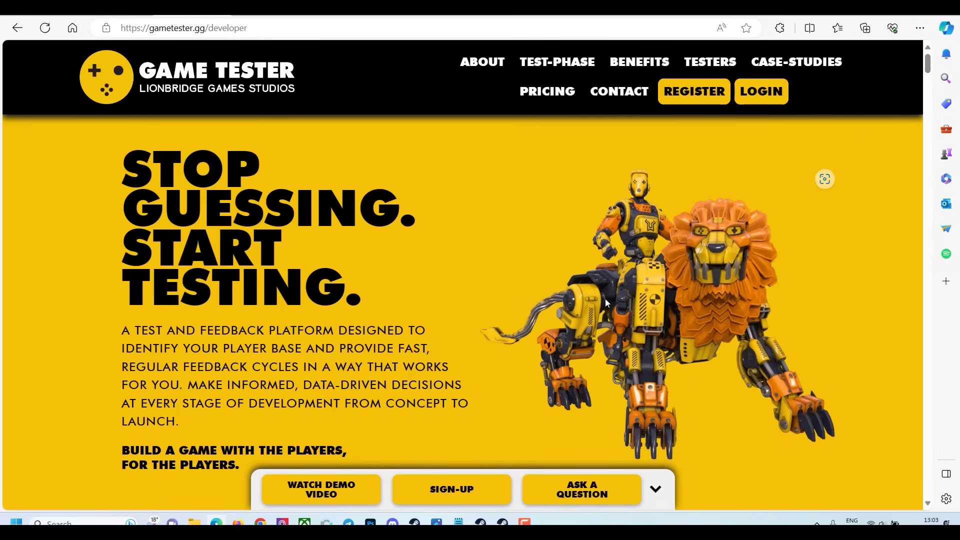
{"action": "scroll", "coordinate": [605, 300], "scroll_direction": "down", "scroll_amount": 10}
{"action": "scroll", "coordinate": [630, 327], "scroll_direction": "down", "scroll_amount": 15}
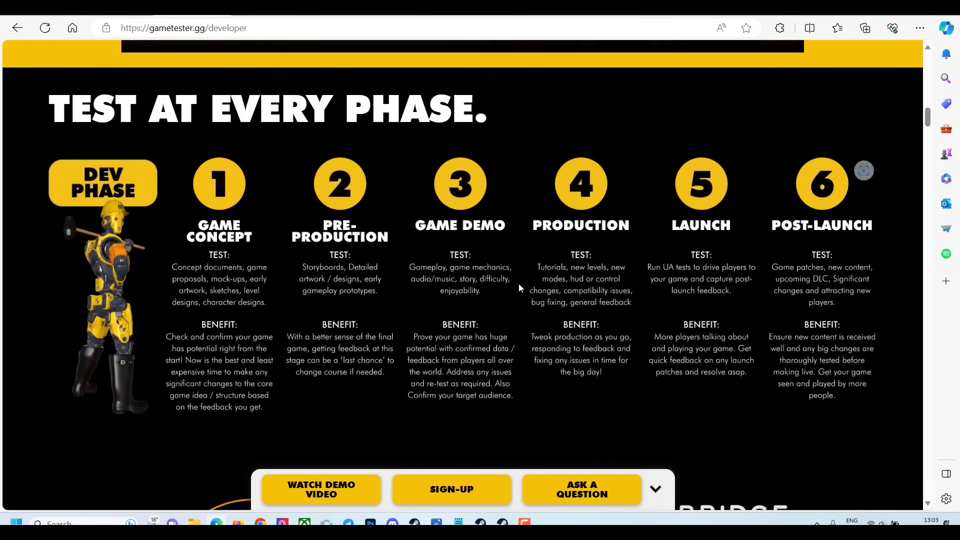
{"action": "scroll", "coordinate": [518, 283], "scroll_direction": "up", "scroll_amount": 6}
{"action": "scroll", "coordinate": [526, 294], "scroll_direction": "up", "scroll_amount": 10}
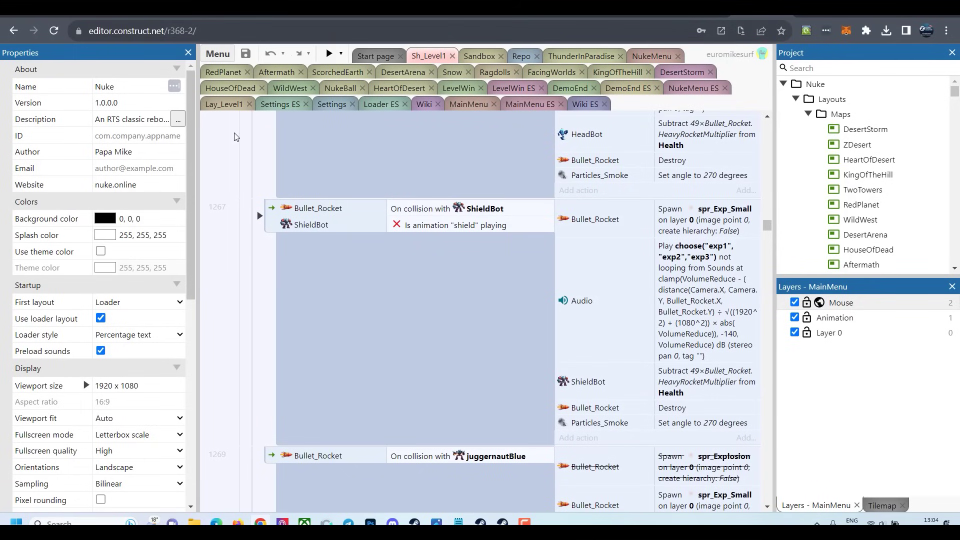
Step: Export the project as NW.js, accepting the large-texture warning and default image/script options
{"action": "left_click", "coordinate": [218, 54]}
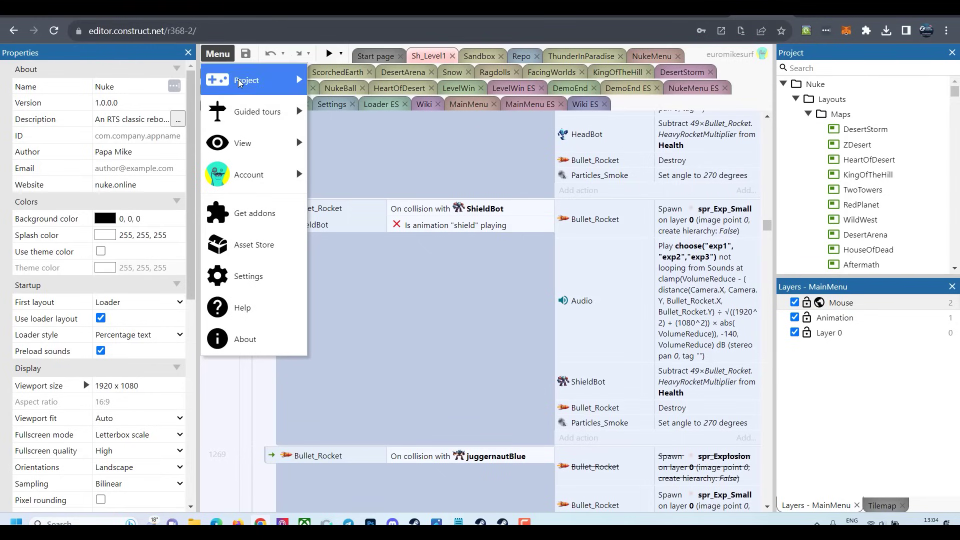
{"action": "mouse_move", "coordinate": [240, 83]}
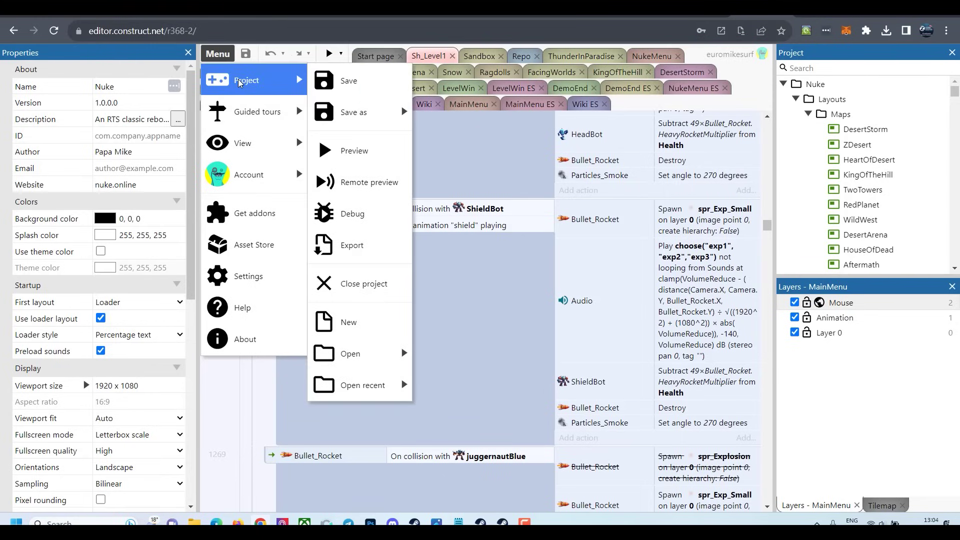
{"action": "left_click", "coordinate": [350, 245]}
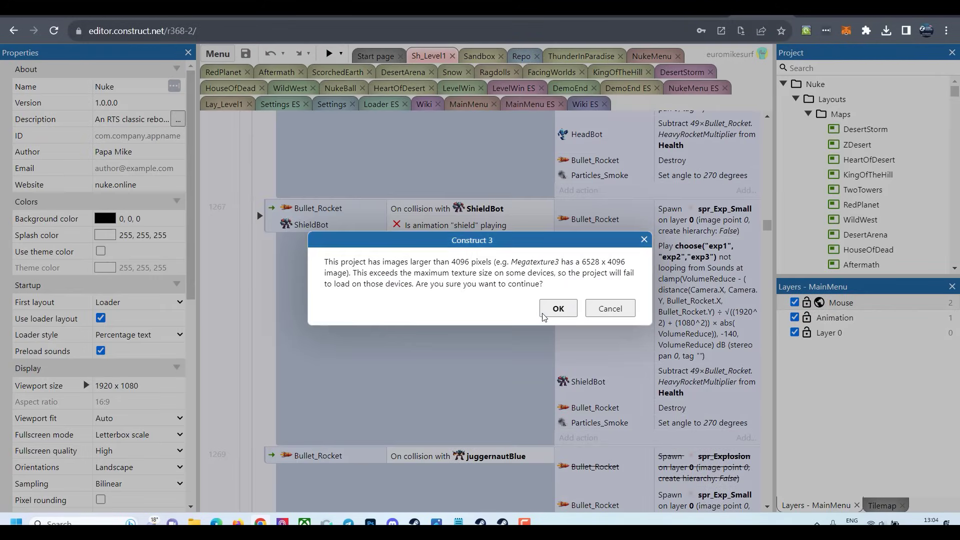
{"action": "left_click", "coordinate": [555, 308]}
{"action": "scroll", "coordinate": [533, 283], "scroll_direction": "down", "scroll_amount": 2}
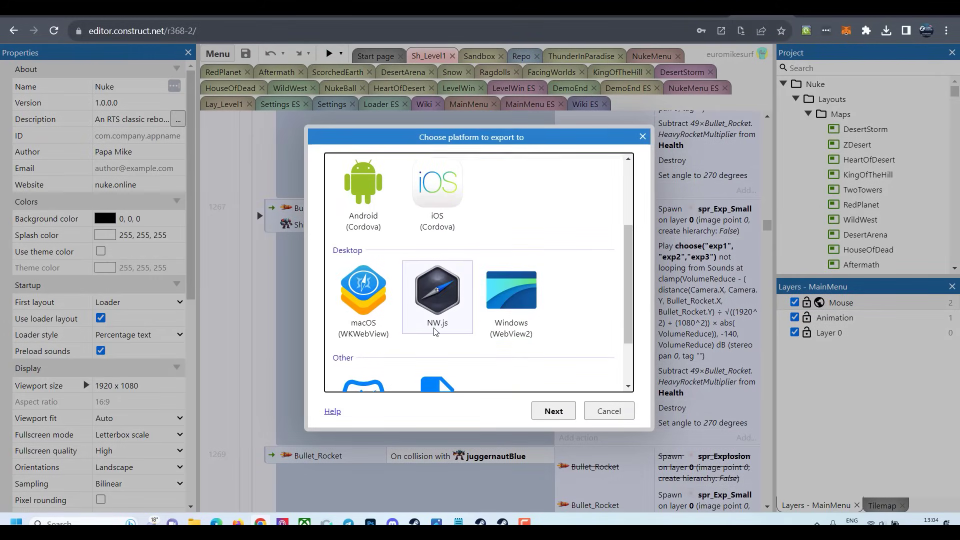
{"action": "left_click", "coordinate": [447, 333]}
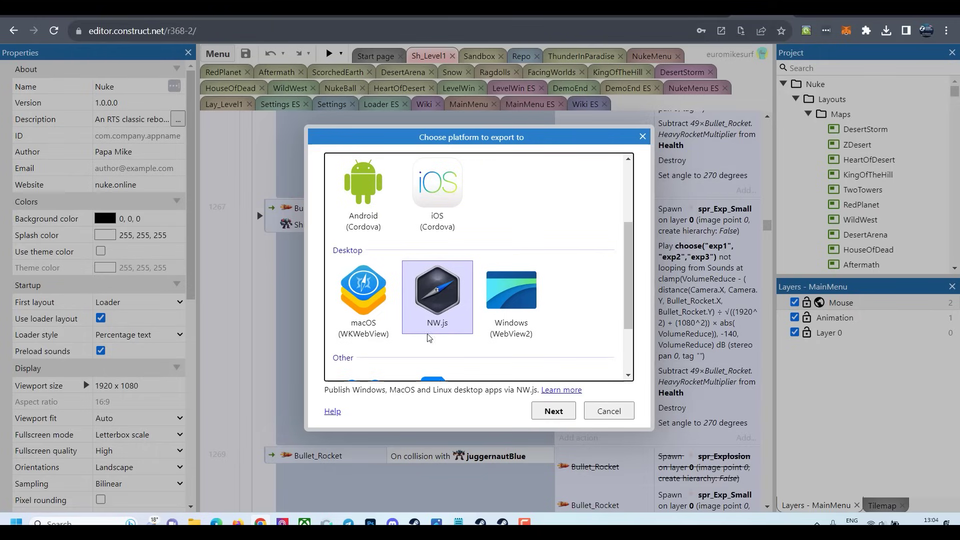
{"action": "left_click", "coordinate": [541, 412]}
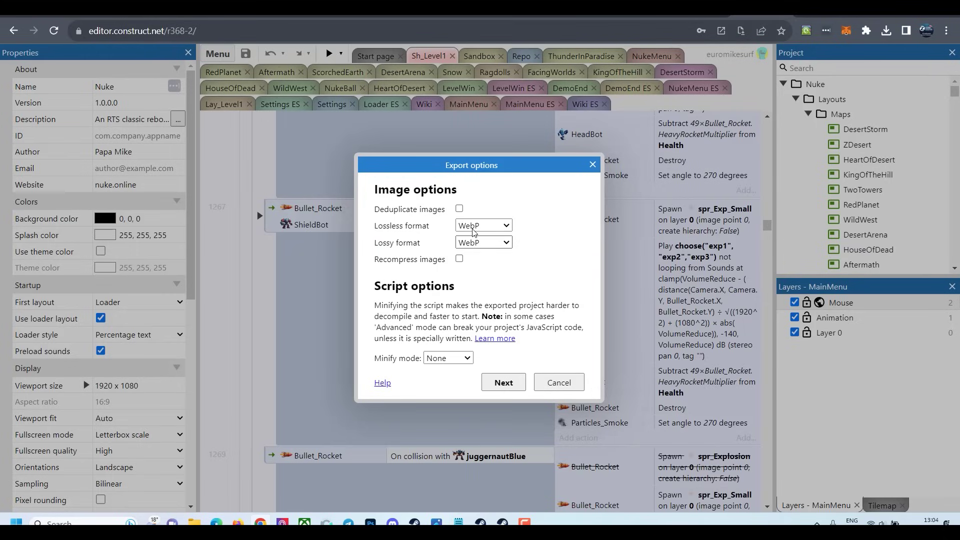
{"action": "left_click", "coordinate": [504, 384]}
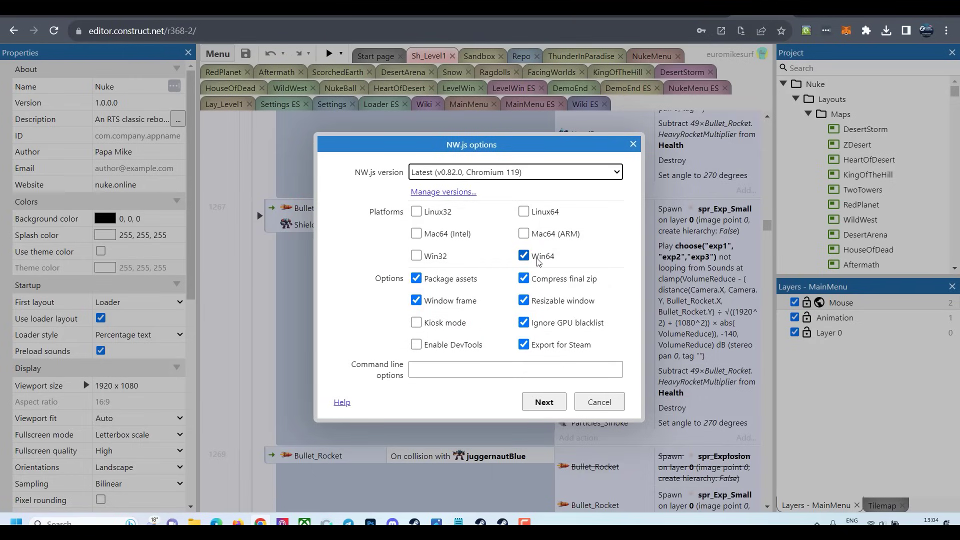
Step: Keep the Win64 platform target enabled alongside Export for Steam
{"action": "left_click", "coordinate": [549, 261]}
{"action": "left_click", "coordinate": [552, 263]}
{"action": "left_click", "coordinate": [552, 264]}
{"action": "left_click", "coordinate": [552, 264]}
Step: Scroll the Steamworks dashboard to Nuke Them All Demo (2465950) and the Steamworks SDK v1.58a download
{"action": "key", "text": "ctrl+Tab"}
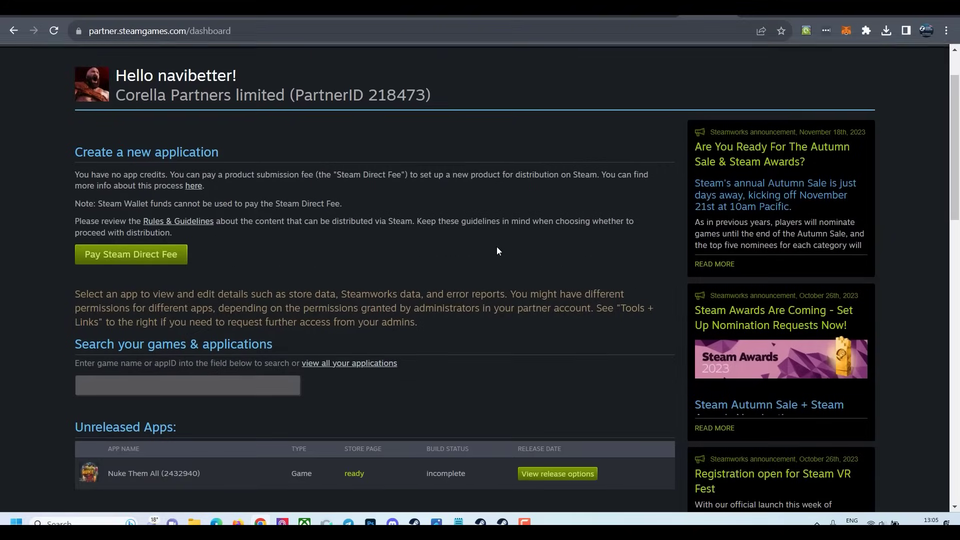
{"action": "scroll", "coordinate": [496, 246], "scroll_direction": "down", "scroll_amount": 5}
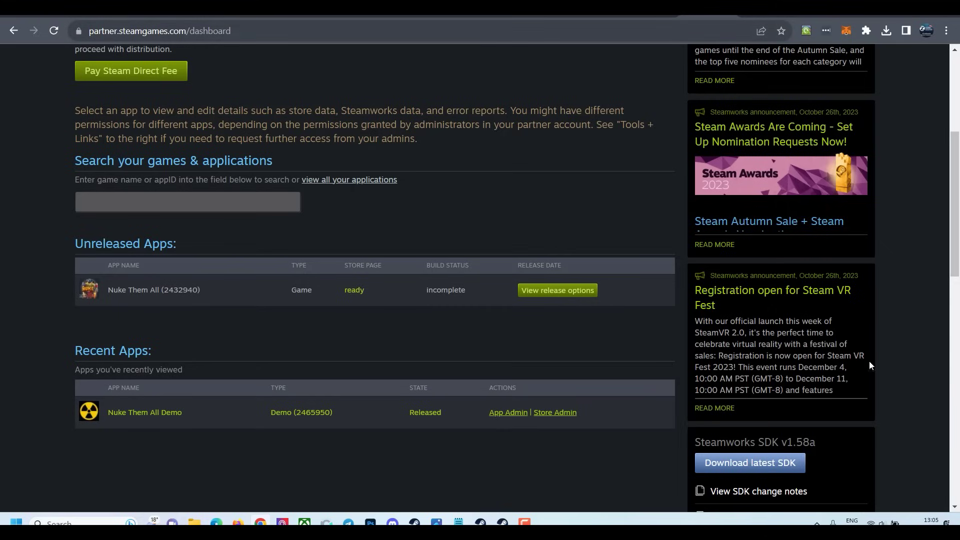
{"action": "scroll", "coordinate": [850, 408], "scroll_direction": "down", "scroll_amount": 5}
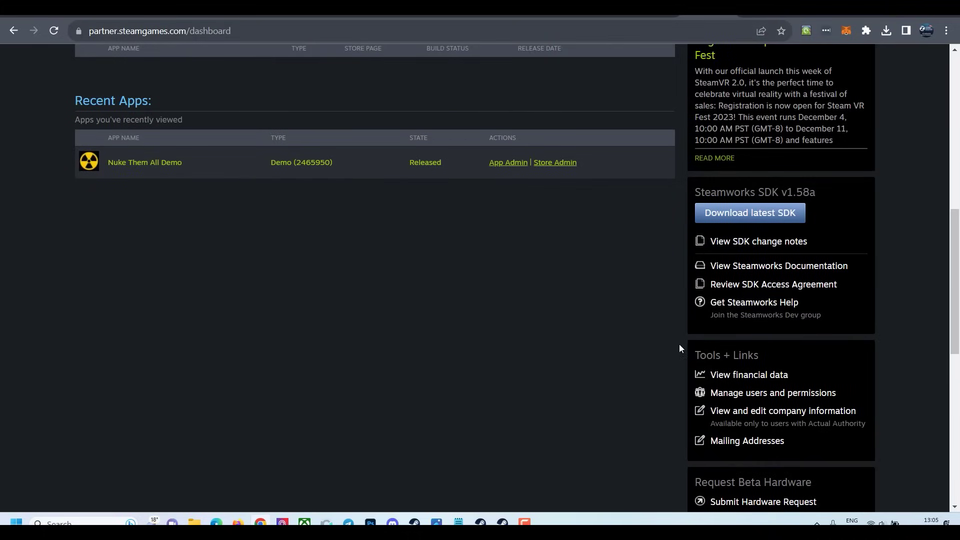
Step: Navigate from C:\STEAM_WORKS into steamworks_sdk_158a\sdk\tools\ContentBuilder\content, where Nuke.zip sits
{"action": "key", "text": "alt+Tab"}
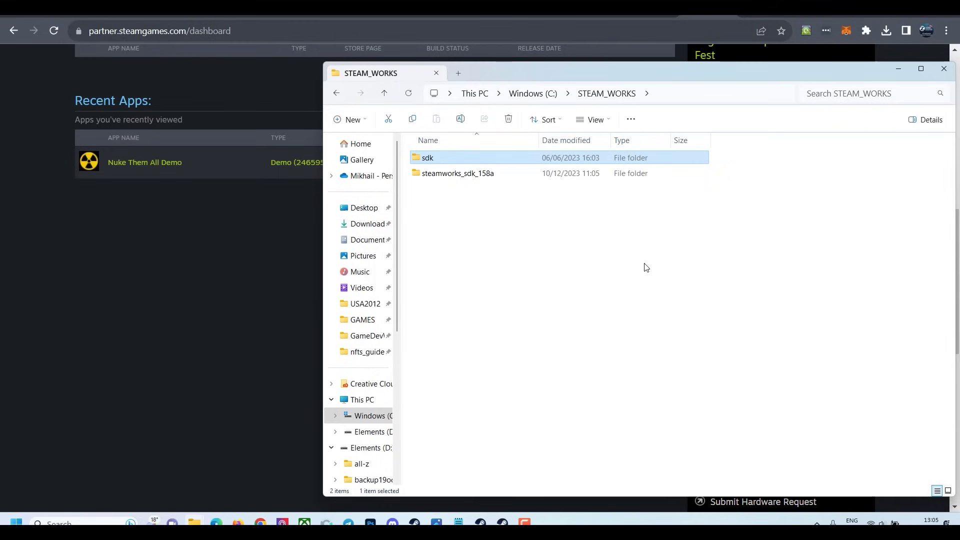
{"action": "double_click", "coordinate": [479, 174]}
{"action": "double_click", "coordinate": [465, 157]}
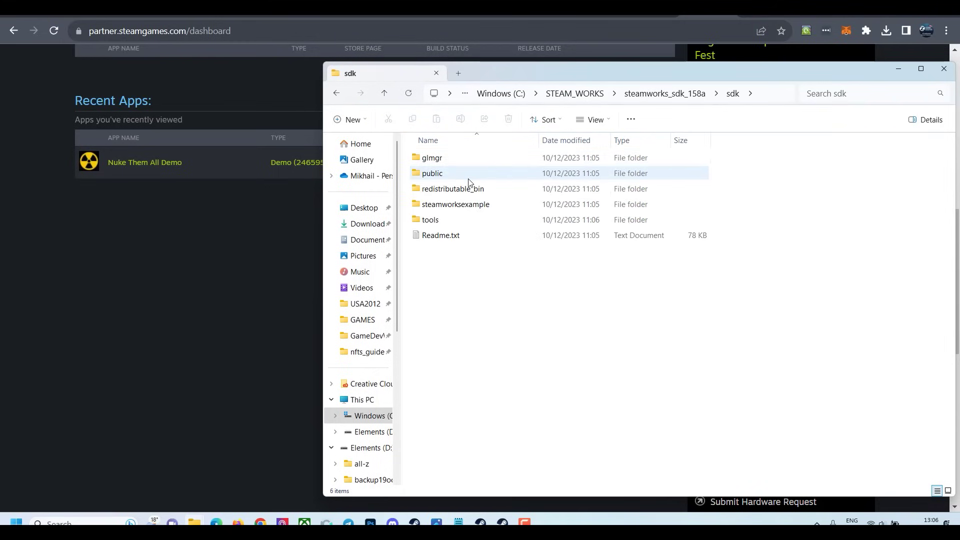
{"action": "double_click", "coordinate": [469, 220]}
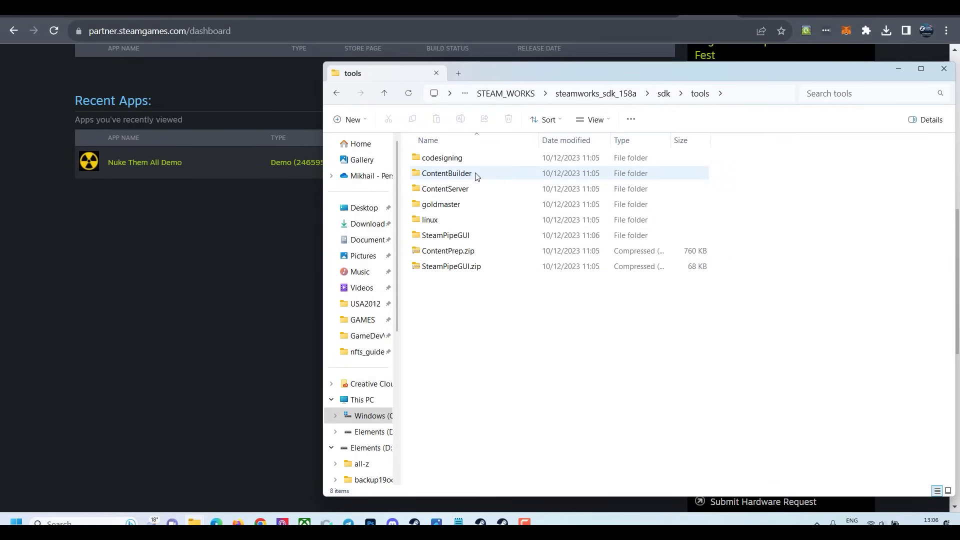
{"action": "double_click", "coordinate": [476, 175]}
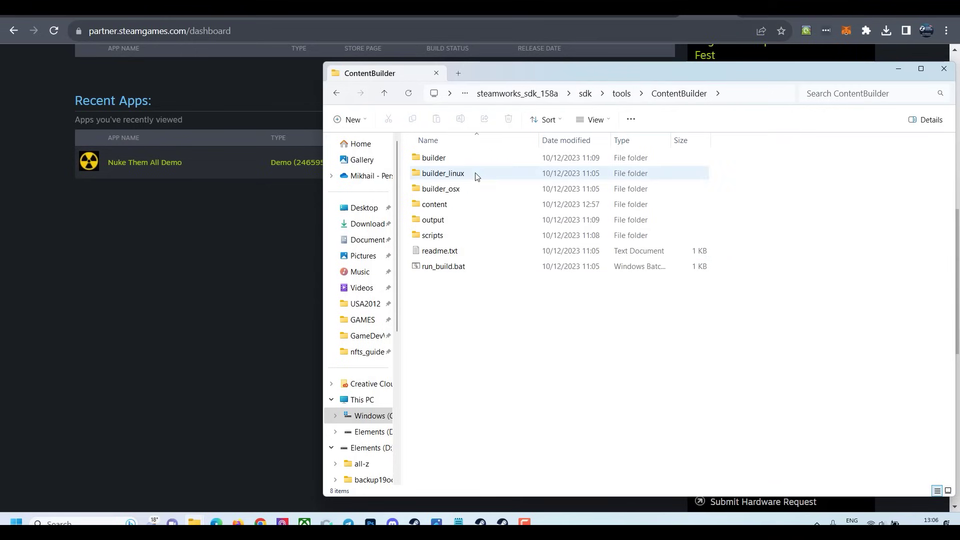
{"action": "double_click", "coordinate": [469, 204]}
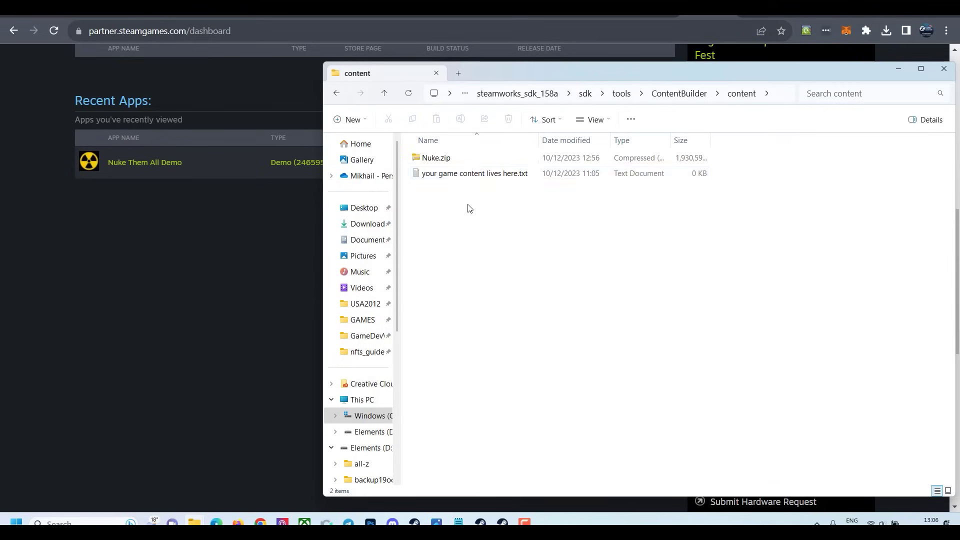
Step: Extract Nuke.zip into a Nuke folder
{"action": "right_click", "coordinate": [440, 160]}
{"action": "left_click", "coordinate": [518, 280]}
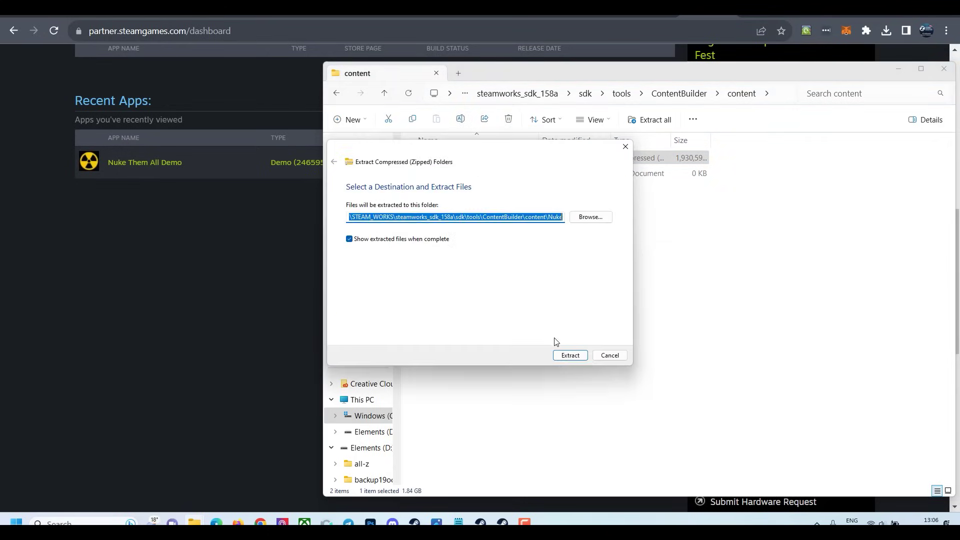
{"action": "left_click", "coordinate": [570, 355]}
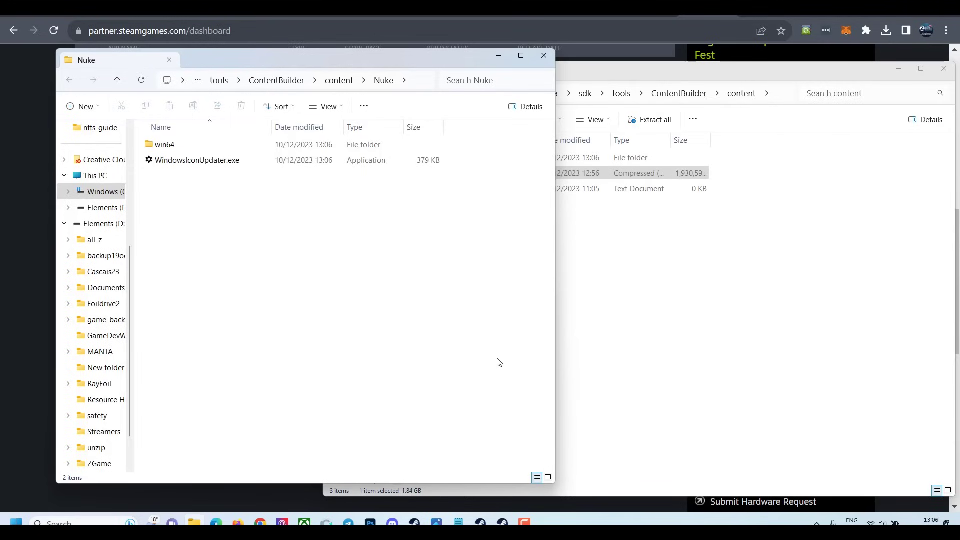
Step: Run WindowsIconUpdater.exe, confirm the icons updated, then delete it, leaving only win64
{"action": "left_click", "coordinate": [171, 167]}
{"action": "double_click", "coordinate": [171, 167]}
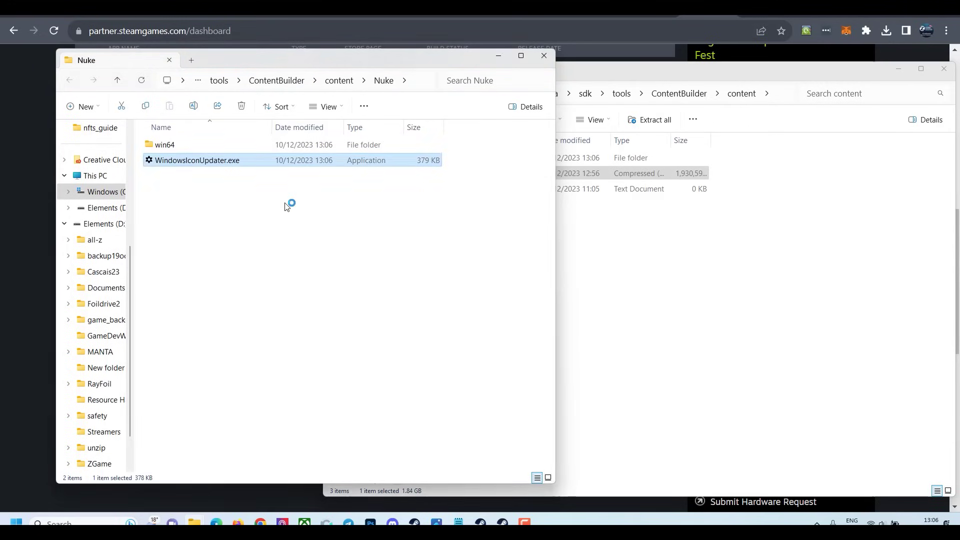
{"action": "left_click", "coordinate": [558, 311]}
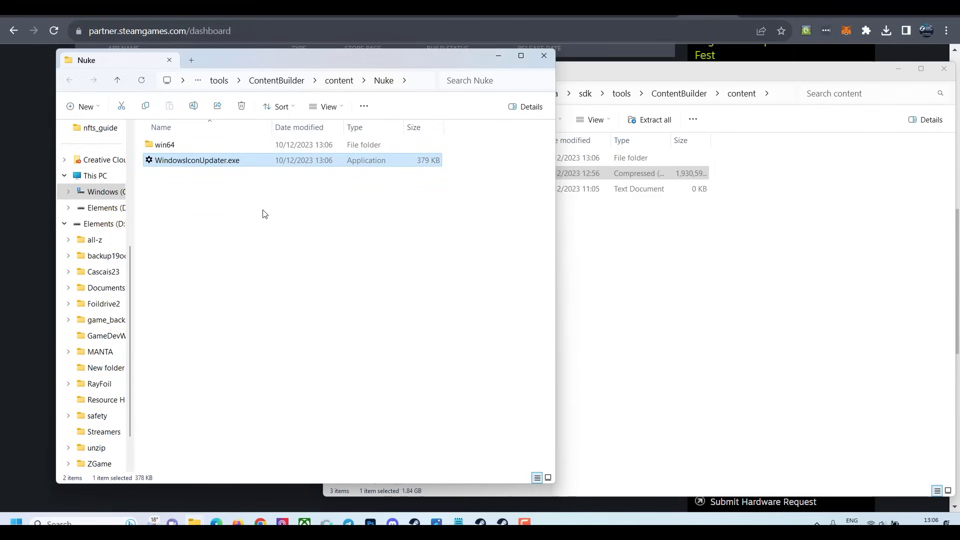
{"action": "key", "text": "Delete"}
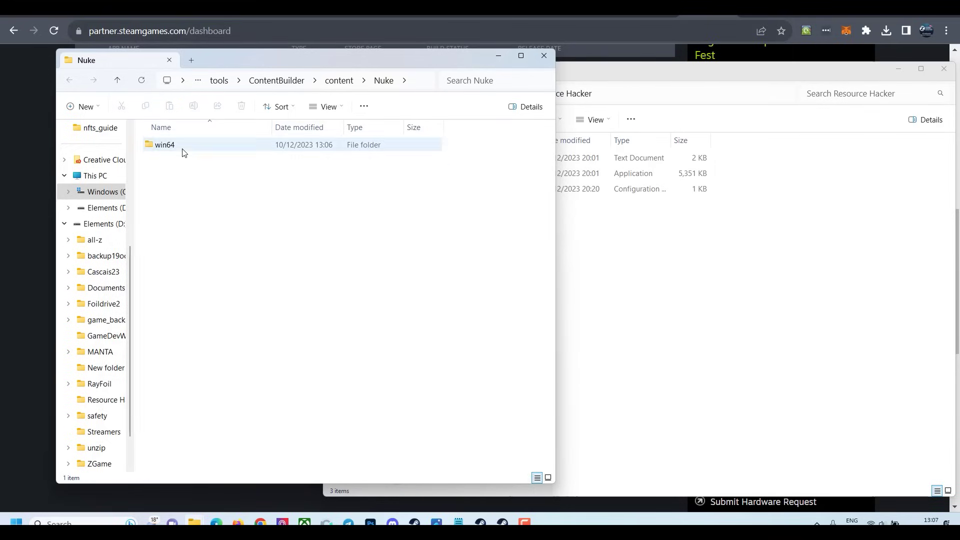
Step: Open the win64 folder, select Nuke.exe, and place the Resource Hacker folder window beside it
{"action": "double_click", "coordinate": [165, 145]}
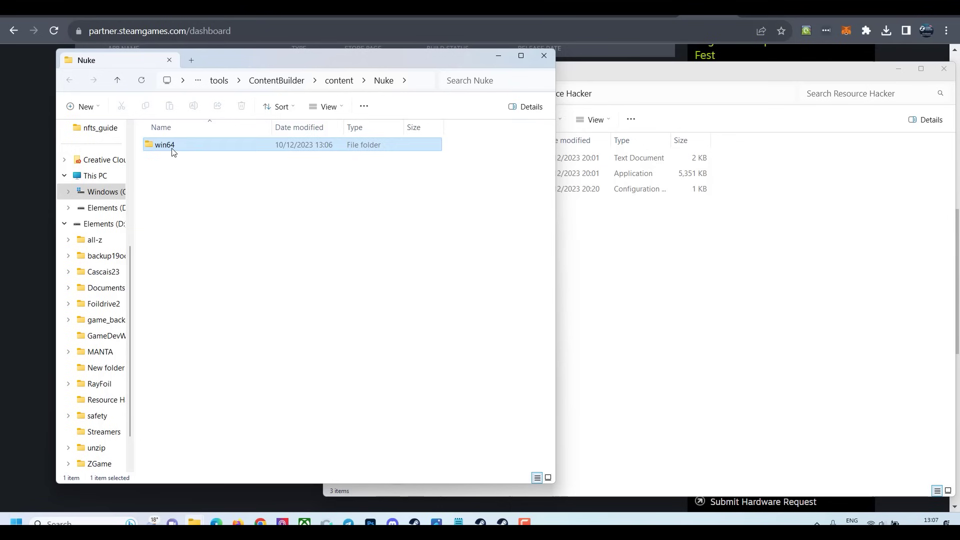
{"action": "left_click", "coordinate": [184, 320]}
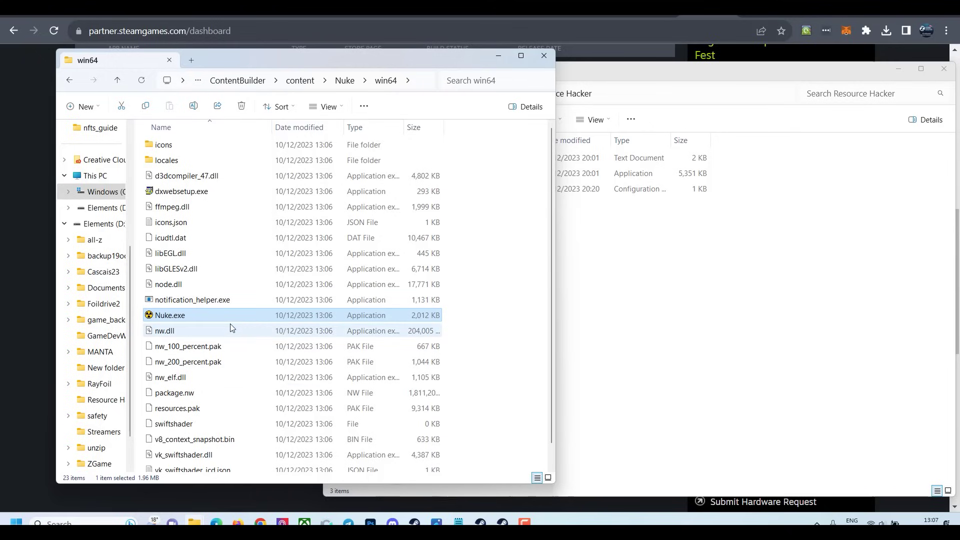
{"action": "left_click", "coordinate": [636, 290]}
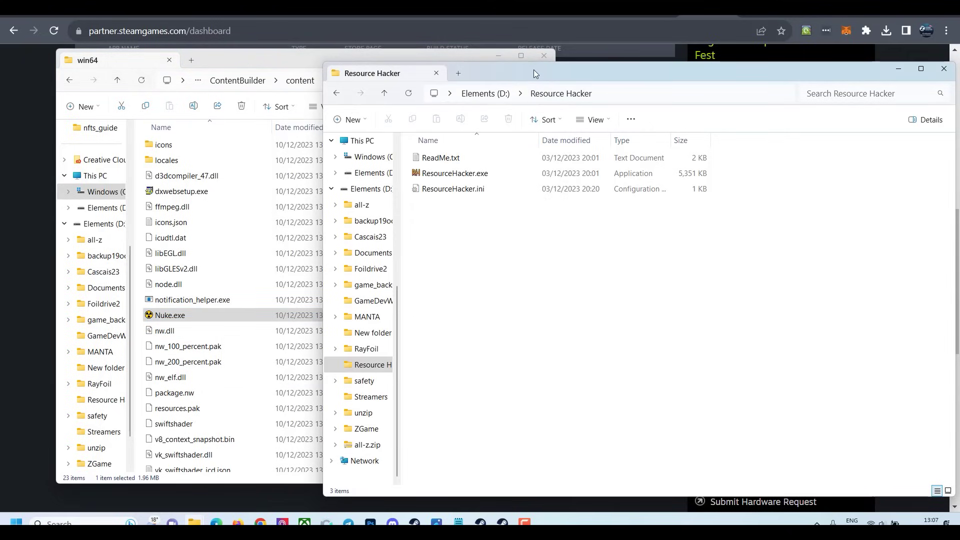
{"action": "left_click_drag", "start_coordinate": [535, 68], "coordinate": [601, 71]}
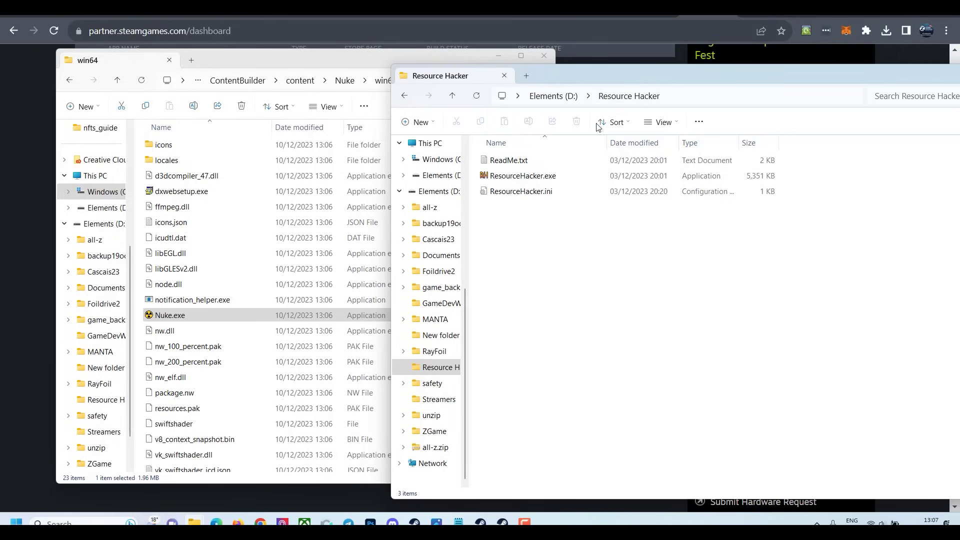
Step: Launch Resource Hacker and open win64\Nuke.exe via File > Open
{"action": "double_click", "coordinate": [520, 176]}
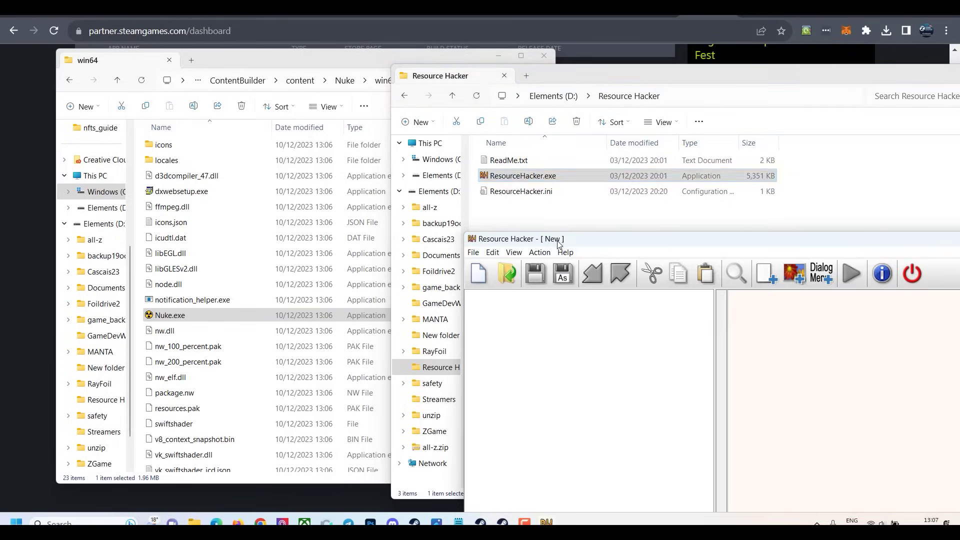
{"action": "left_click_drag", "start_coordinate": [558, 243], "coordinate": [472, 117]}
{"action": "left_click", "coordinate": [387, 125]}
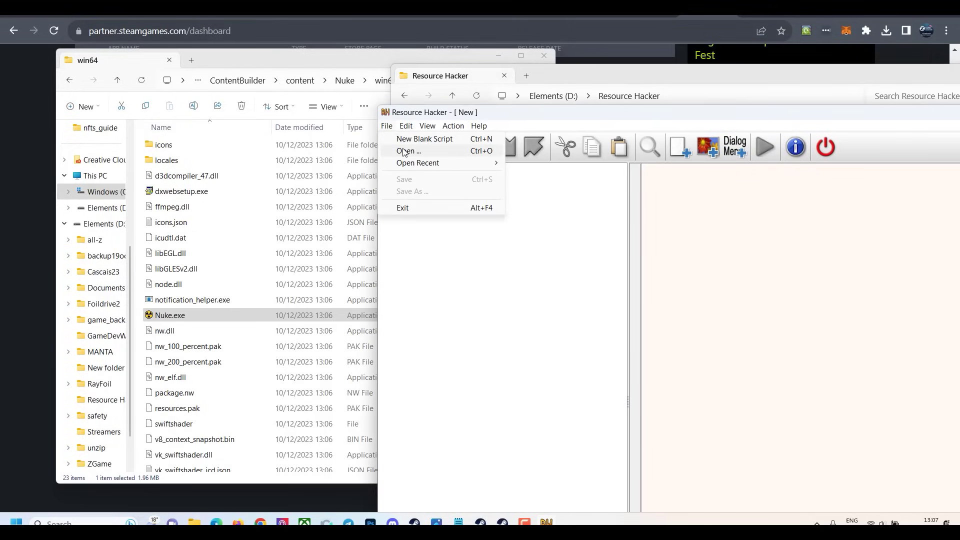
{"action": "left_click", "coordinate": [405, 151]}
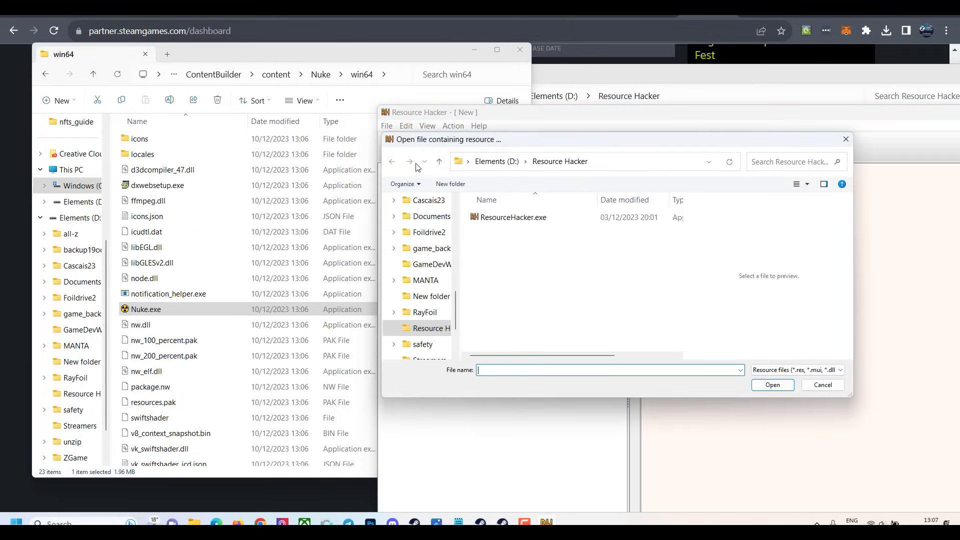
{"action": "key", "text": "ctrl+v"}
{"action": "left_click", "coordinate": [773, 384]}
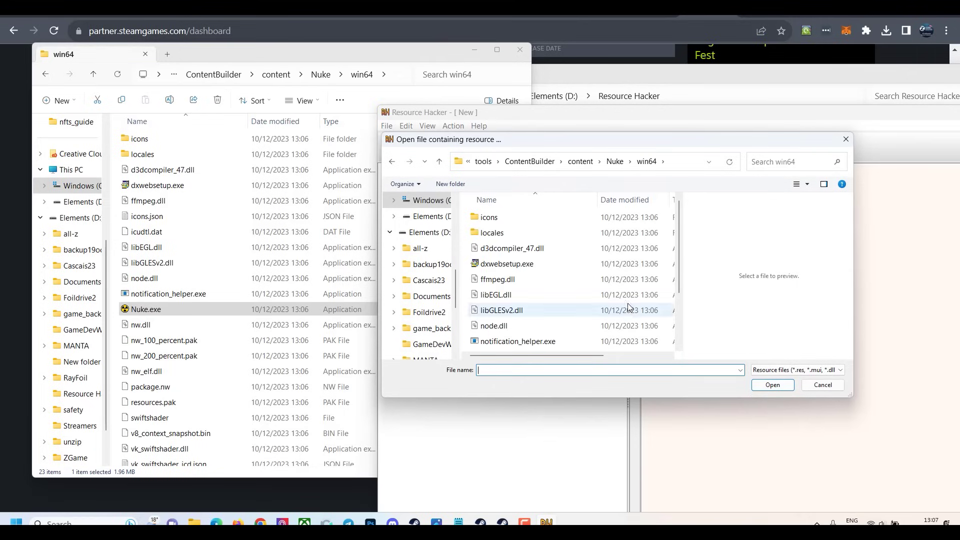
{"action": "scroll", "coordinate": [628, 303], "scroll_direction": "down", "scroll_amount": 2}
{"action": "double_click", "coordinate": [557, 290]}
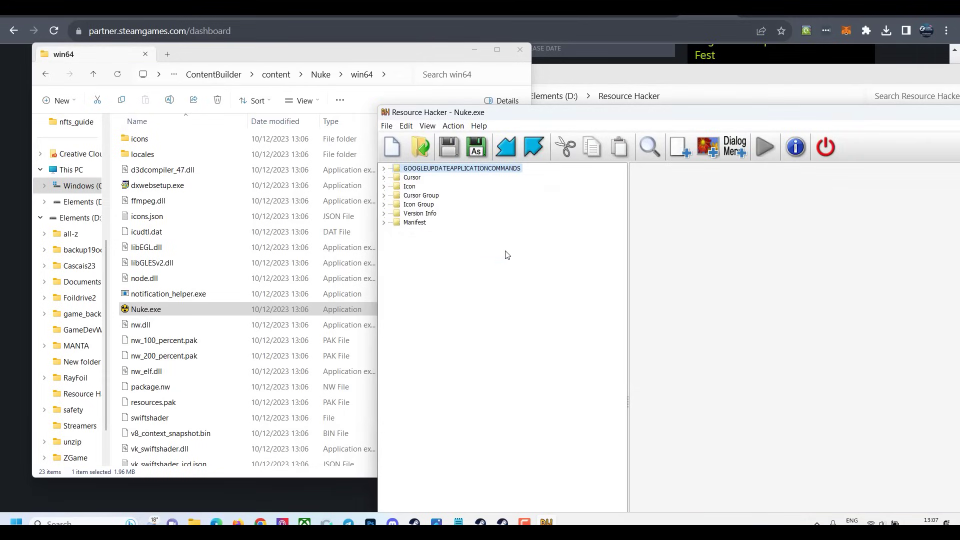
Step: Show the Version Info 1 : 1033 script with its NW.js default values
{"action": "left_click", "coordinate": [385, 213]}
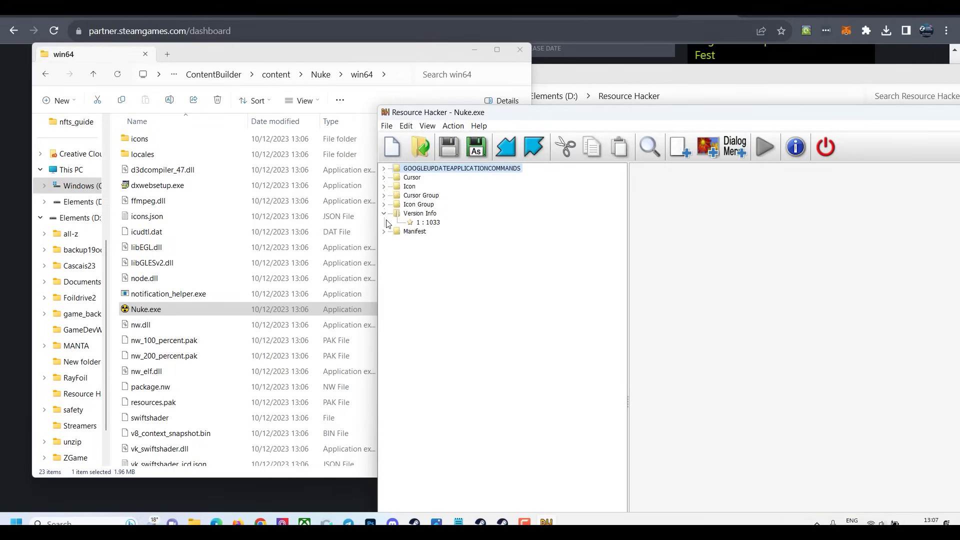
{"action": "left_click", "coordinate": [430, 222]}
{"action": "left_click_drag", "start_coordinate": [632, 113], "coordinate": [512, 85]}
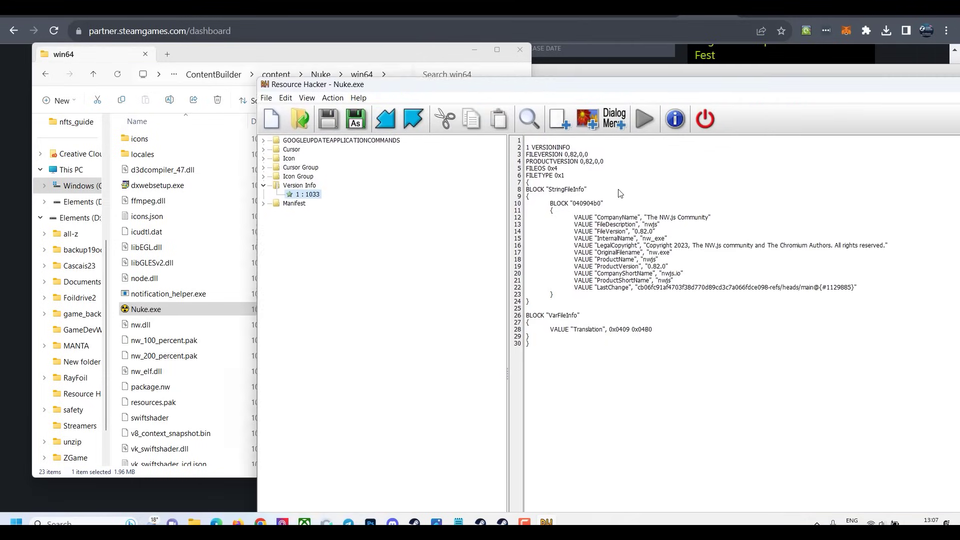
{"action": "left_click", "coordinate": [647, 228]}
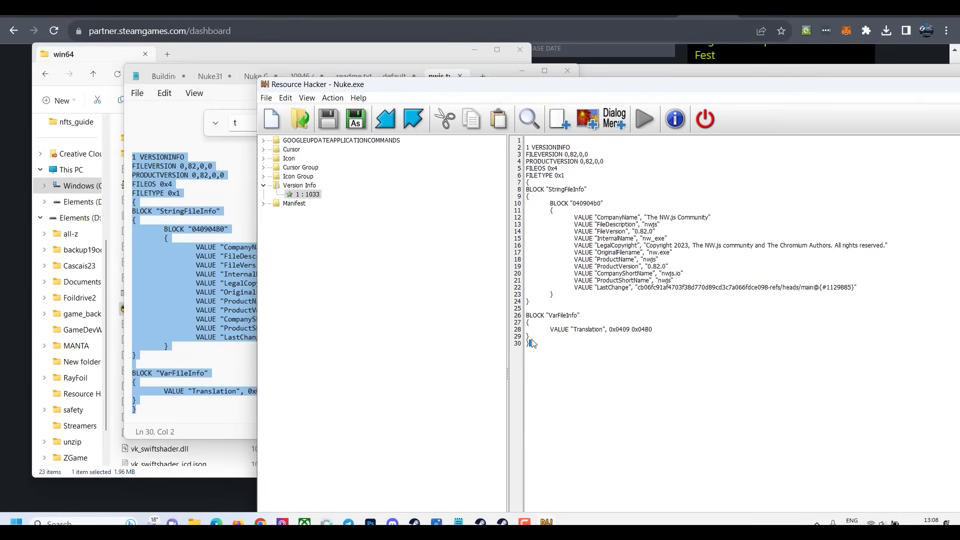
Step: Replace script lines 2–30 with the Nuke Them All version 0.82.0 details, compile, and save Nuke.exe
{"action": "left_click_drag", "start_coordinate": [531, 345], "coordinate": [522, 150]}
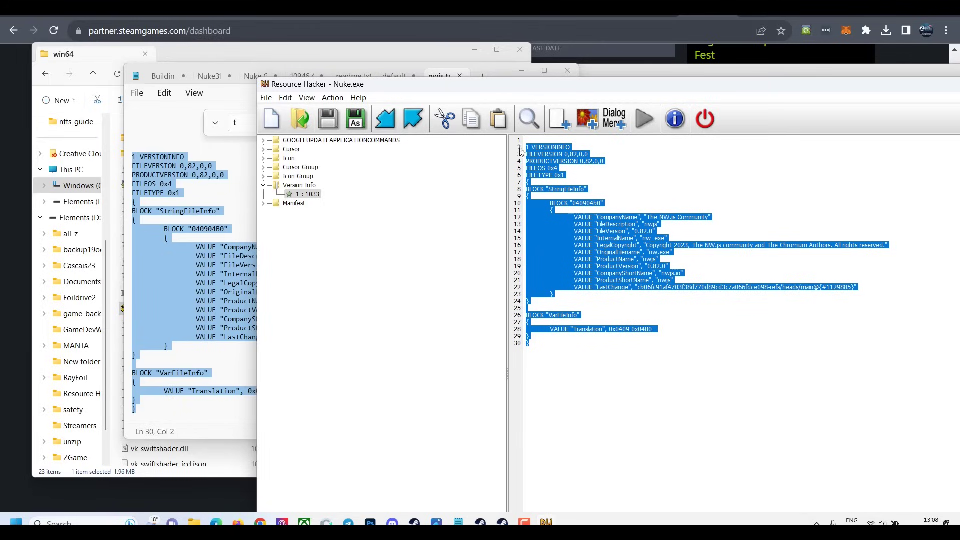
{"action": "type", "text": "1 VERSIONINFO FILEVERSION 0,82,0,0 PRODUCTVERSION 0,82,0,0 FILEOS 0x4 FILETYPE 0x1 { BLOCK \"StringFileInfo\" { \tBLOCK \"040904B0\" \t{ \t\tVALUE \"CompanyName\", \"Nuke Them All\" \t\tVALUE \"FileDescription\", \"Nuke\" \t\tVALUE \"FileVersion\", \"0.82.0\" \t\tVALUE \"InternalName\", \"Nuke\" \t\tVALUE \"LegalCopyright\", \"Copyright 2023, Nuke Them All. All rights reserved.\" \t\tVALUE \"OriginalFilename\", \"Nuke.exe\" \t\tVALUE \"ProductName\", \"Nuke\" \t\tVALUE \"ProductVersion\", \"0.82.0\" \t\tVALUE \"CompanyShortName\", \"nuke.online\" \t\tVALUE \"ProductShortName\", \"Nuke\" \t\tVALUE \"LastChange\", \"cb06fc91af4703f38d770d89cd3c7a066fdce098-refs/heads/main@{#1129885}\" \t} }  BLOCK \"VarFileInfo\" { \tVALUE \"Translation\", 0x0409 0x04B0 } }"}
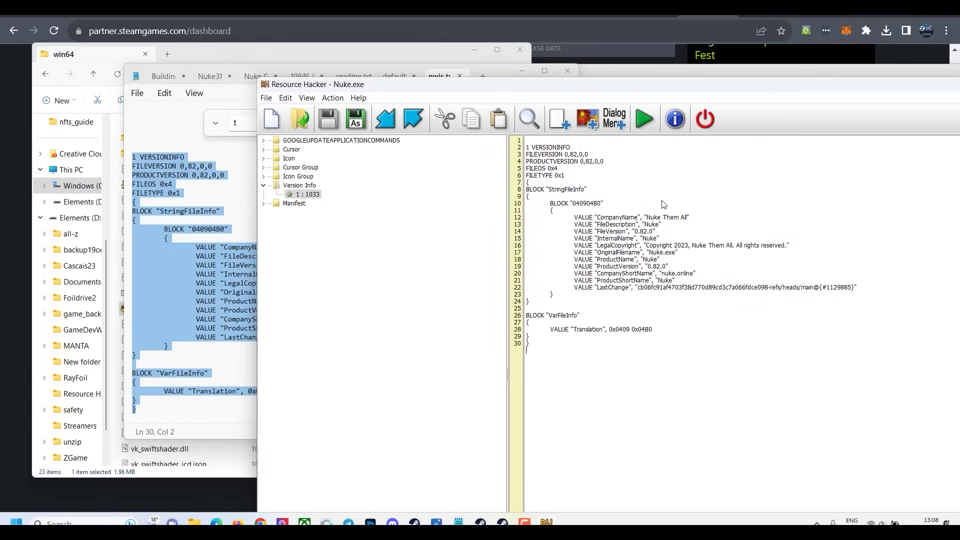
{"action": "left_click", "coordinate": [645, 120]}
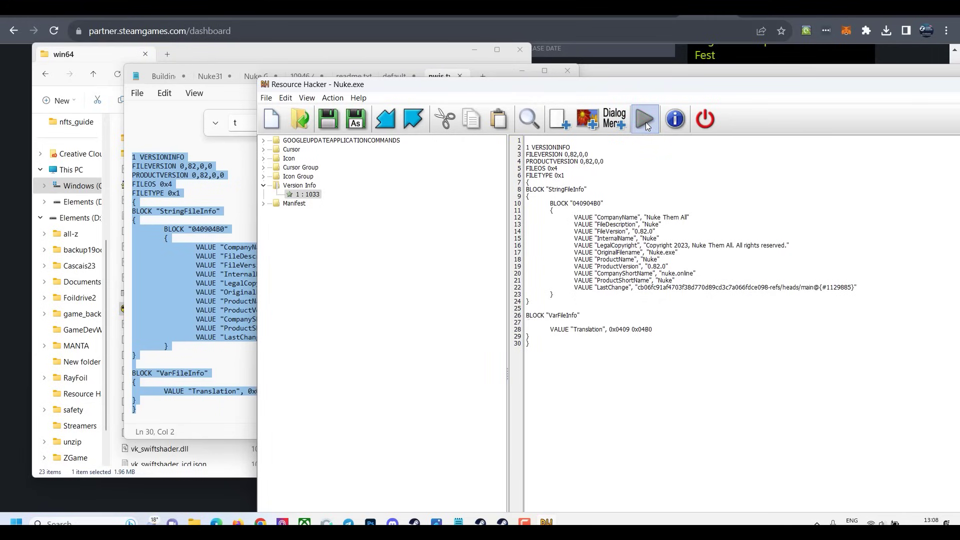
{"action": "left_click", "coordinate": [329, 120]}
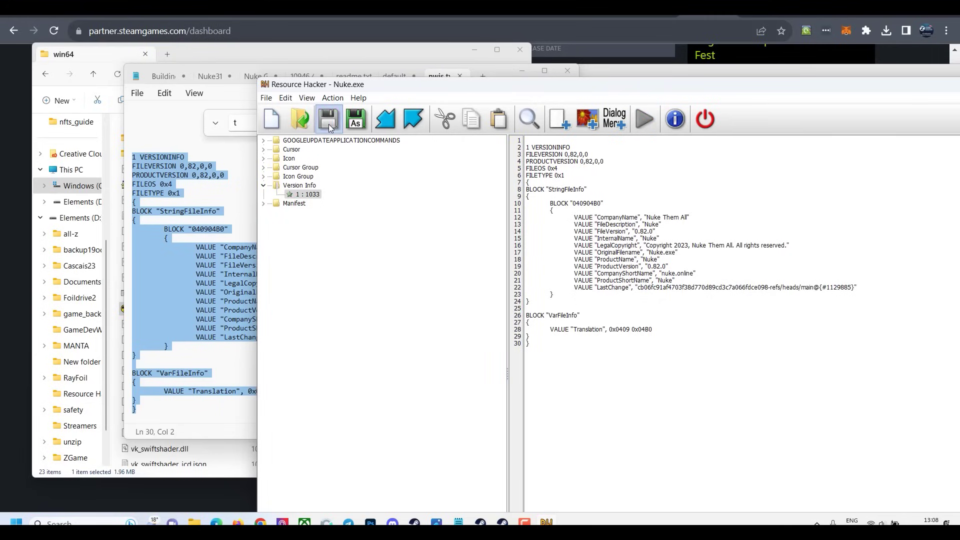
{"action": "left_click_drag", "start_coordinate": [820, 94], "coordinate": [562, 105]}
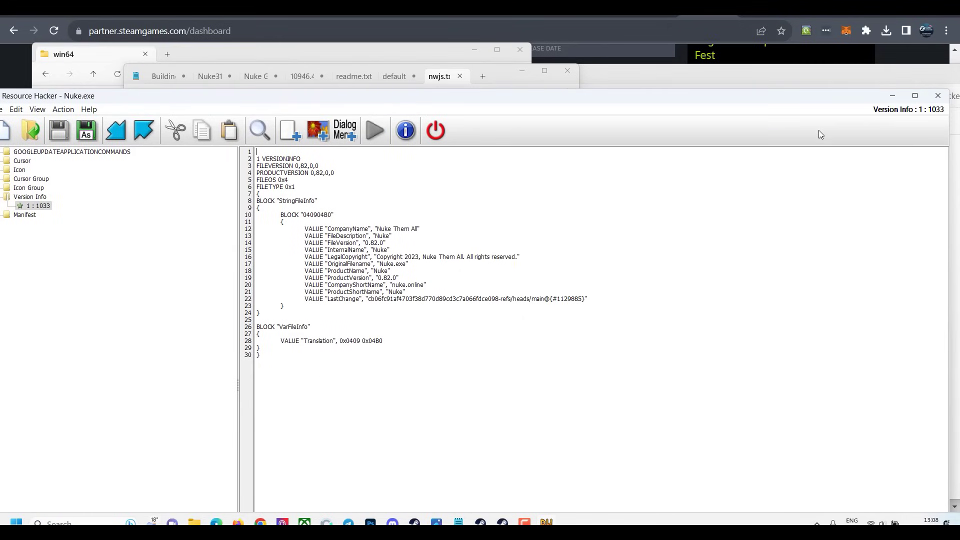
Step: Close the resource editor, delete the Nuke_original.exe backup, and return to the SteamPipe Build Uploader
{"action": "key", "text": "alt+F4"}
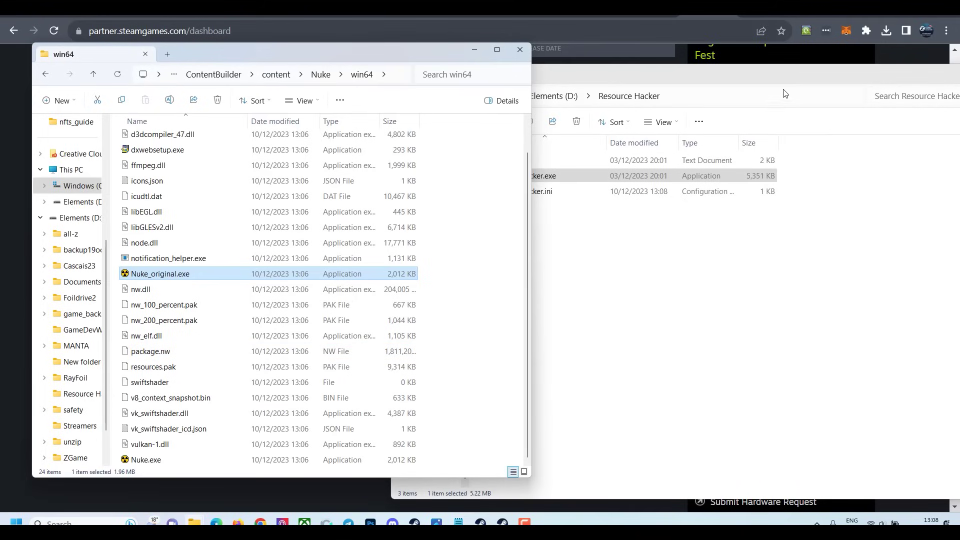
{"action": "left_click", "coordinate": [181, 306]}
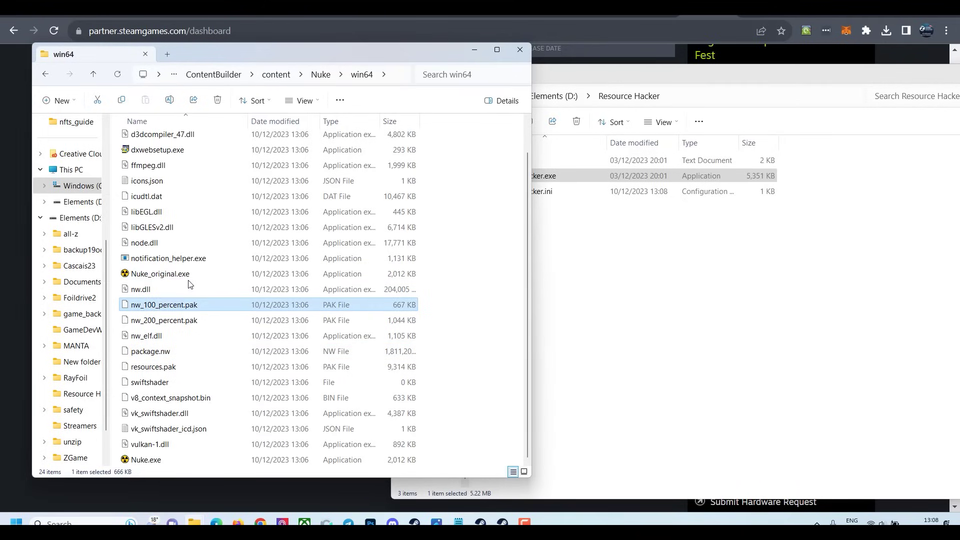
{"action": "left_click", "coordinate": [189, 275]}
{"action": "key", "text": "Delete"}
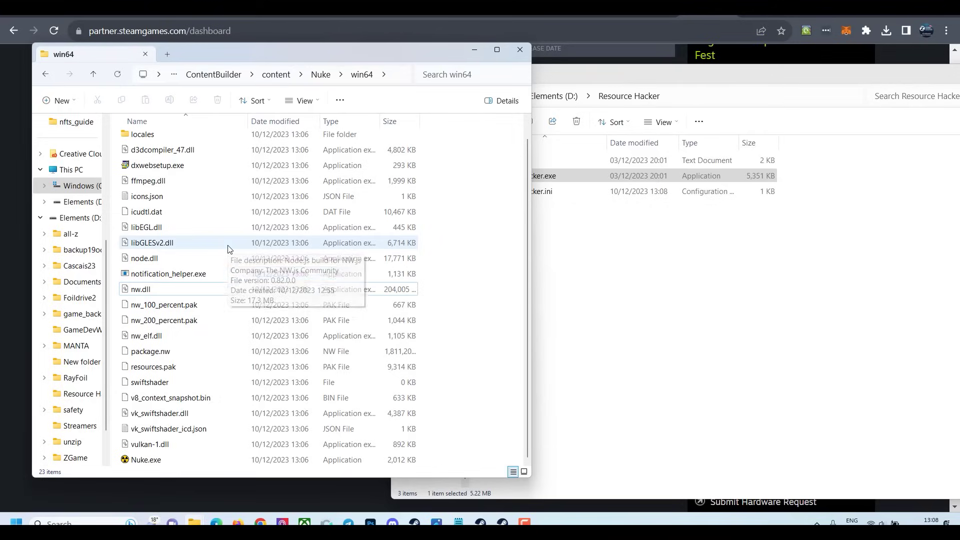
{"action": "left_click", "coordinate": [175, 459]}
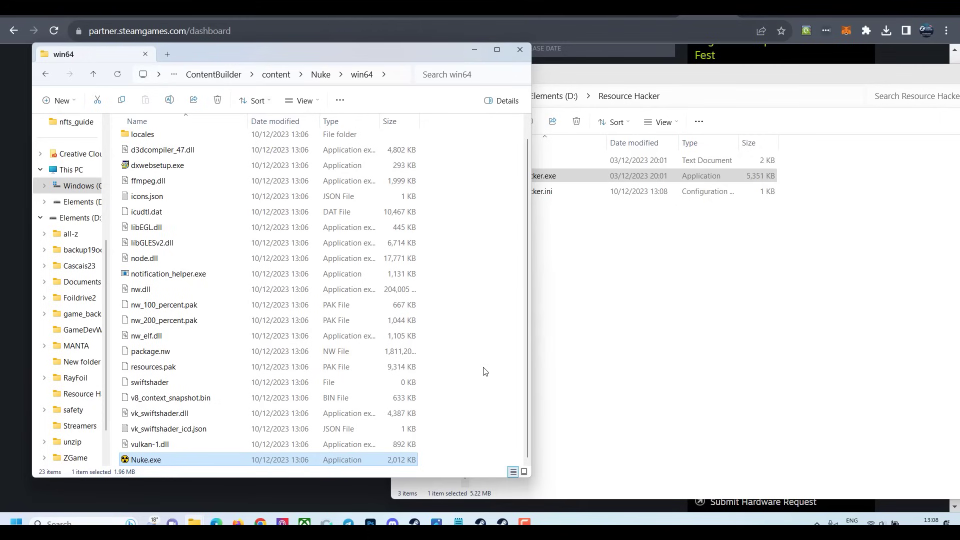
{"action": "key", "text": "alt+Tab"}
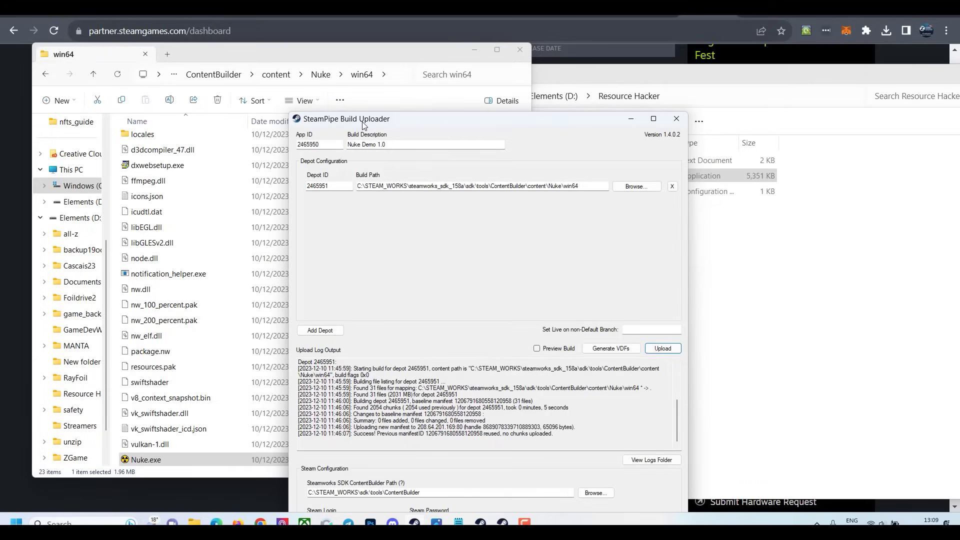
{"action": "key", "text": "alt+Tab"}
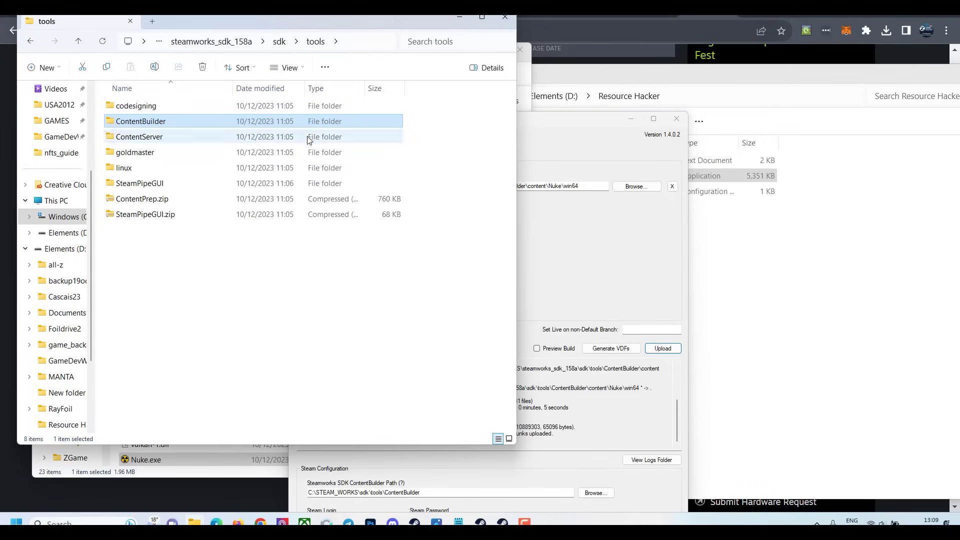
{"action": "left_click", "coordinate": [146, 215]}
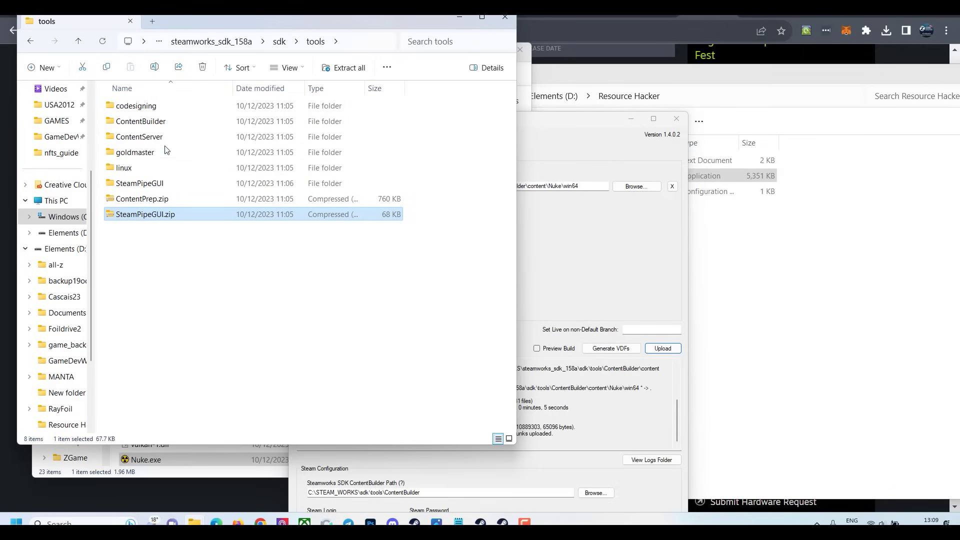
{"action": "key", "text": "alt+F4"}
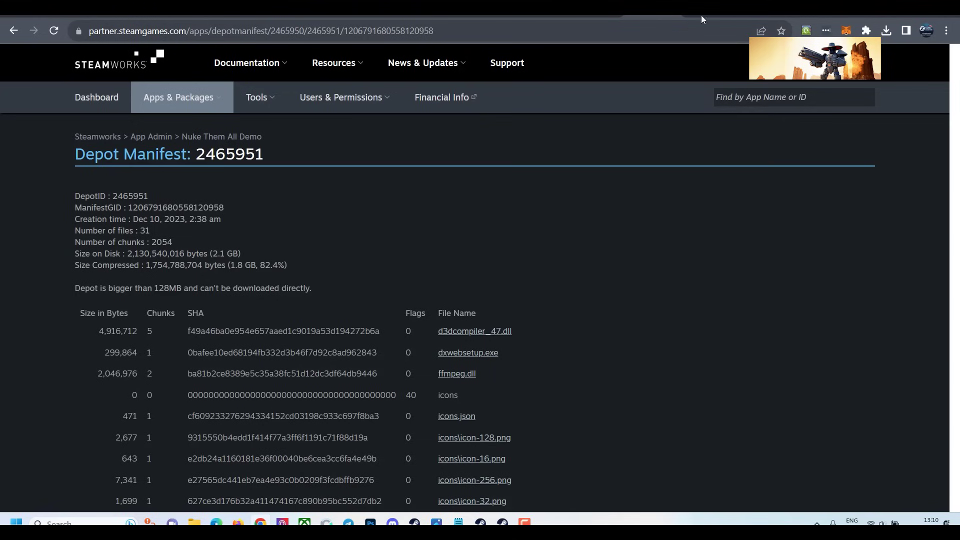
Step: Review depot 2465951's manifest summary of 31 files and 2.1 GB
{"action": "left_click_drag", "start_coordinate": [291, 157], "coordinate": [288, 266]}
{"action": "left_click", "coordinate": [90, 176]}
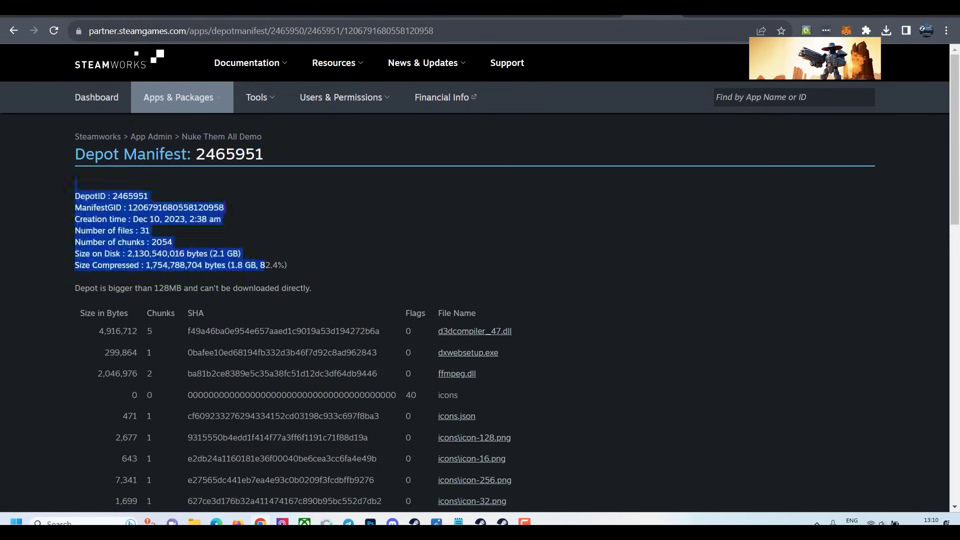
{"action": "left_click", "coordinate": [342, 263]}
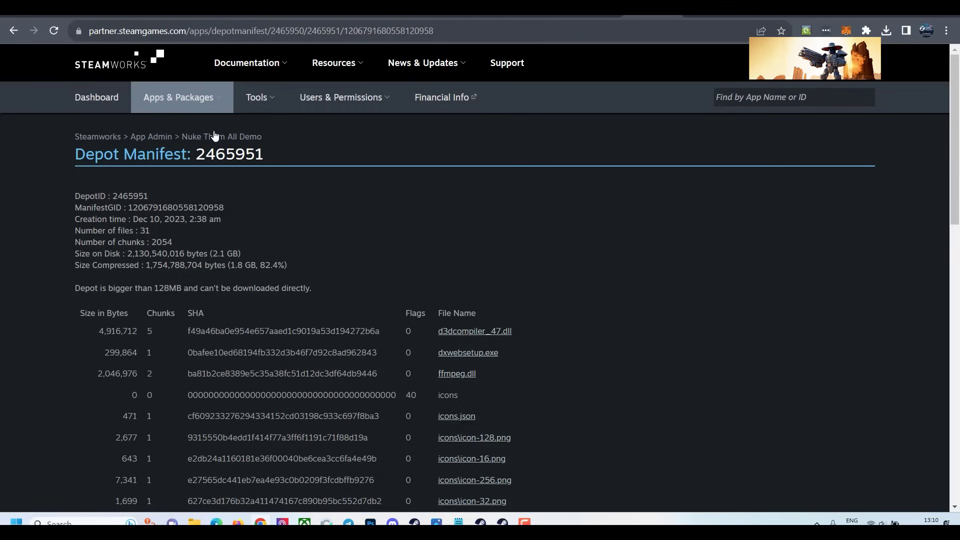
Step: Go to the Nuke Them All Demo (2465950) App Admin page and look over its contents
{"action": "left_click", "coordinate": [165, 138]}
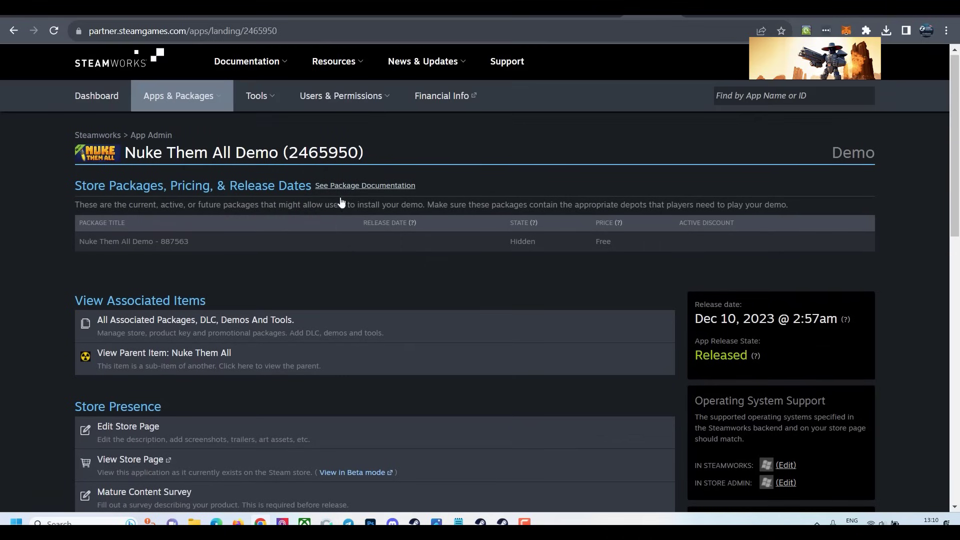
{"action": "scroll", "coordinate": [356, 223], "scroll_direction": "down", "scroll_amount": 2}
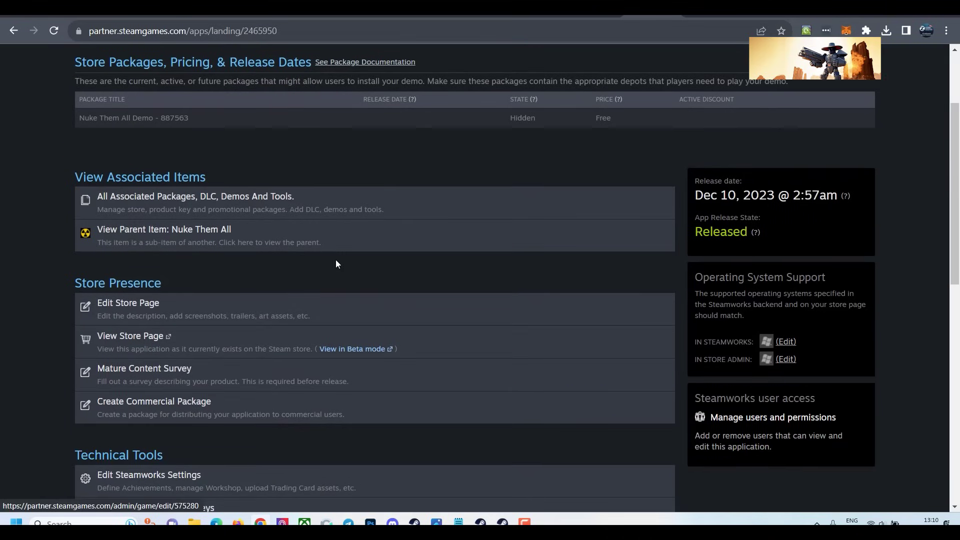
{"action": "scroll", "coordinate": [354, 276], "scroll_direction": "up", "scroll_amount": 2}
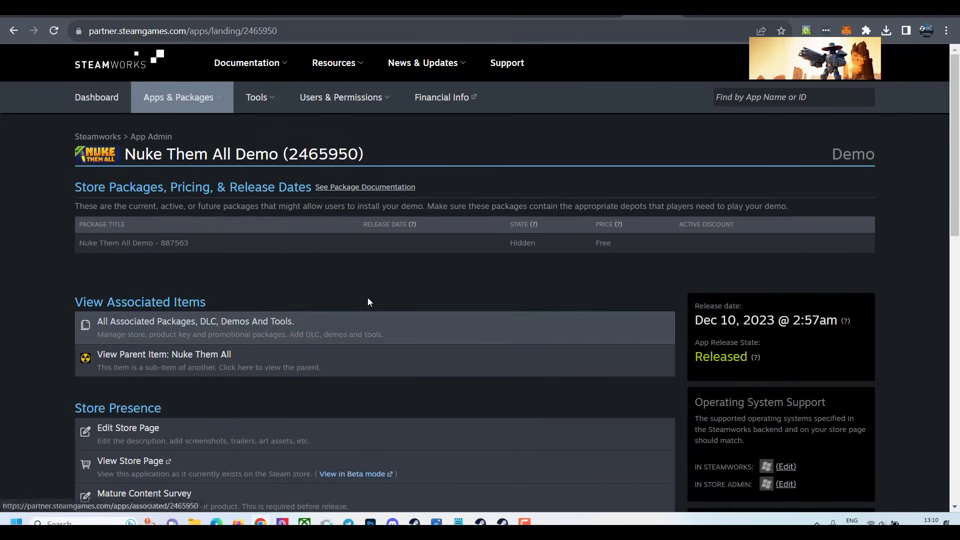
{"action": "scroll", "coordinate": [122, 283], "scroll_direction": "down", "scroll_amount": 2}
{"action": "scroll", "coordinate": [178, 325], "scroll_direction": "up", "scroll_amount": 2}
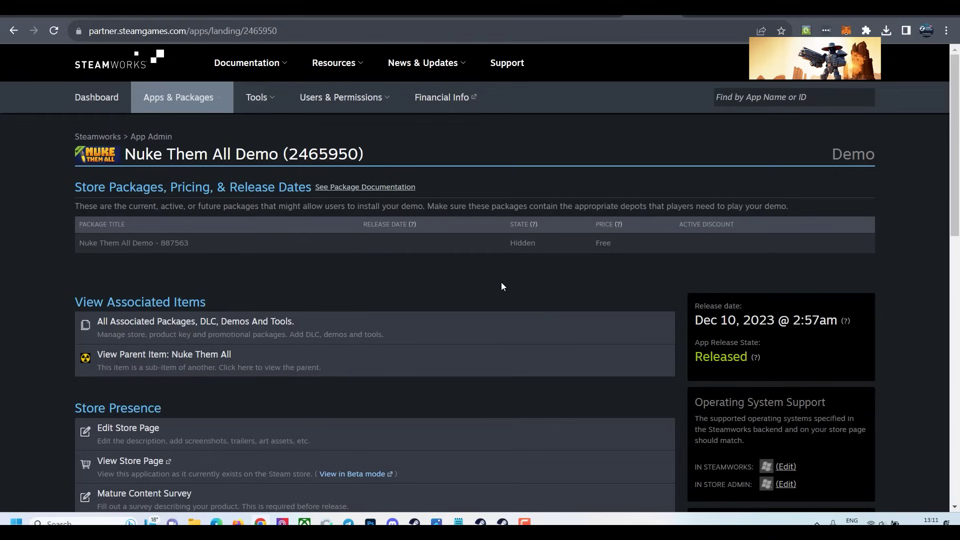
Step: Open the Nuke Them All store page, try the demo download, and dismiss the installation failure
{"action": "left_click", "coordinate": [502, 522]}
{"action": "scroll", "coordinate": [538, 324], "scroll_direction": "down", "scroll_amount": 4}
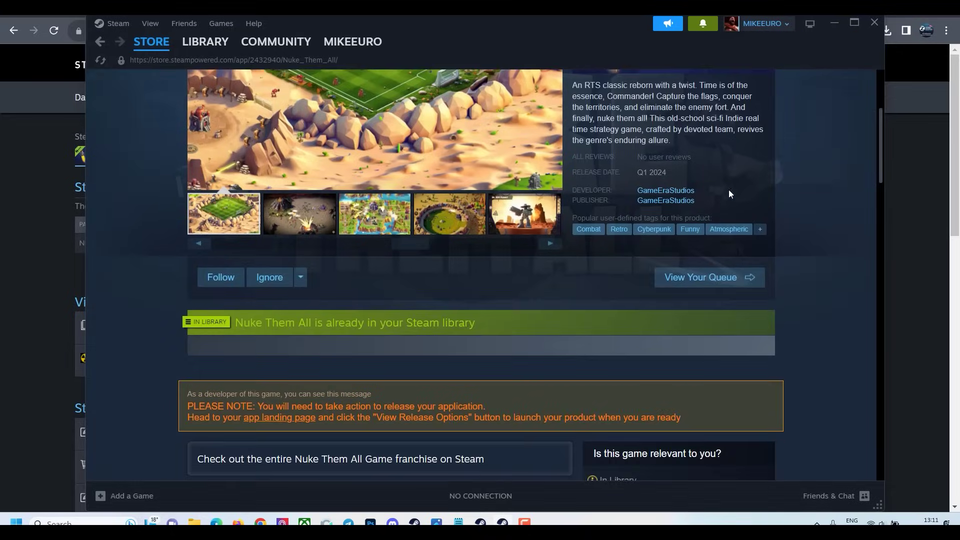
{"action": "scroll", "coordinate": [777, 81], "scroll_direction": "down", "scroll_amount": 4}
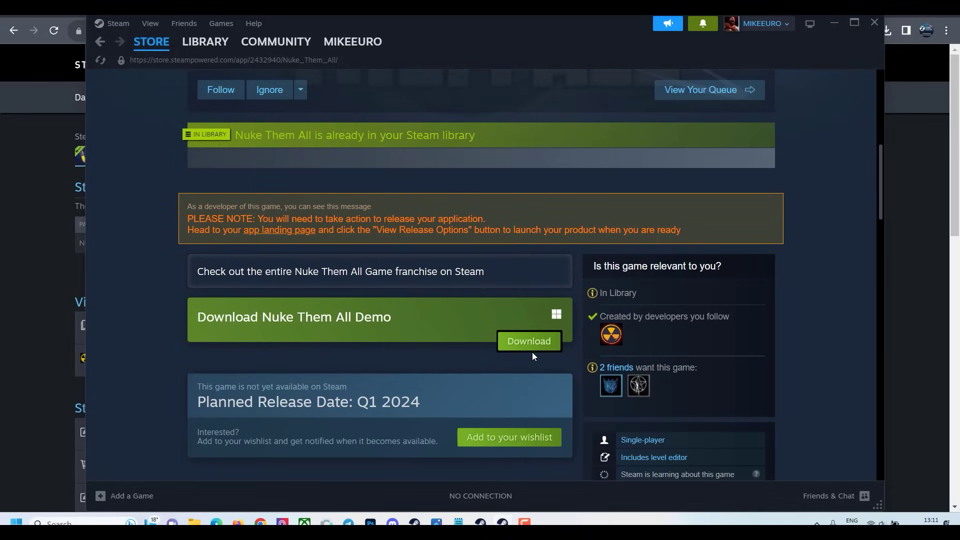
{"action": "left_click", "coordinate": [530, 342]}
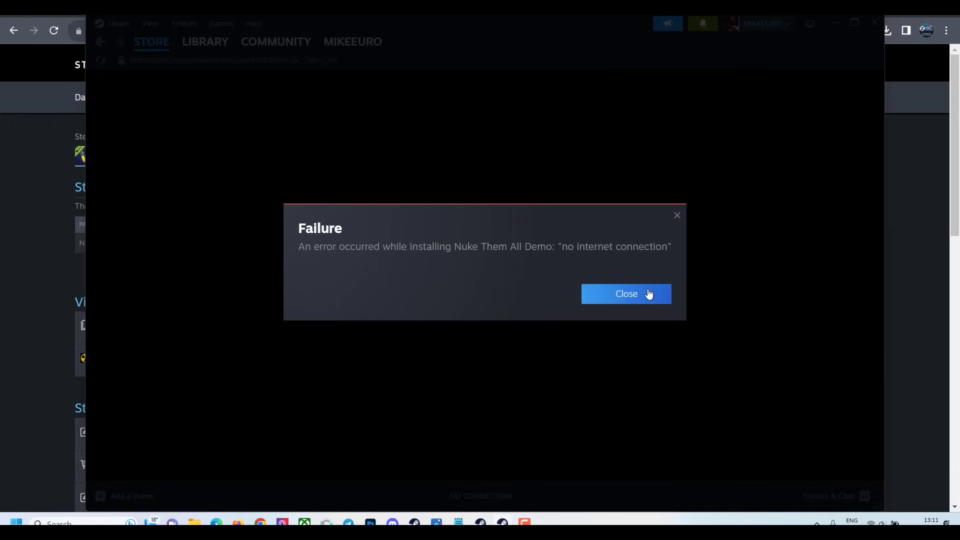
{"action": "left_click", "coordinate": [629, 295]}
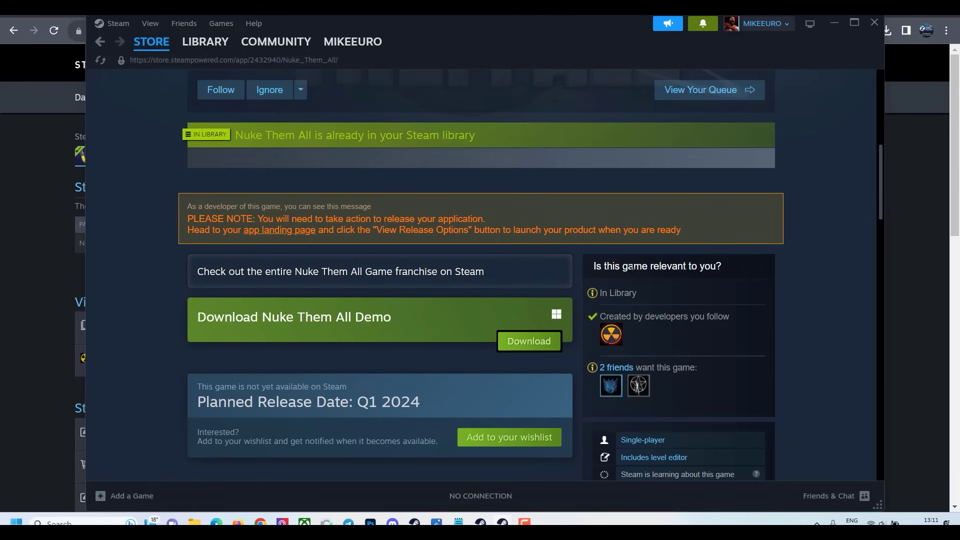
Step: Scroll through the store page to review the Download Nuke Them All Demo section
{"action": "scroll", "coordinate": [410, 319], "scroll_direction": "down", "scroll_amount": 3}
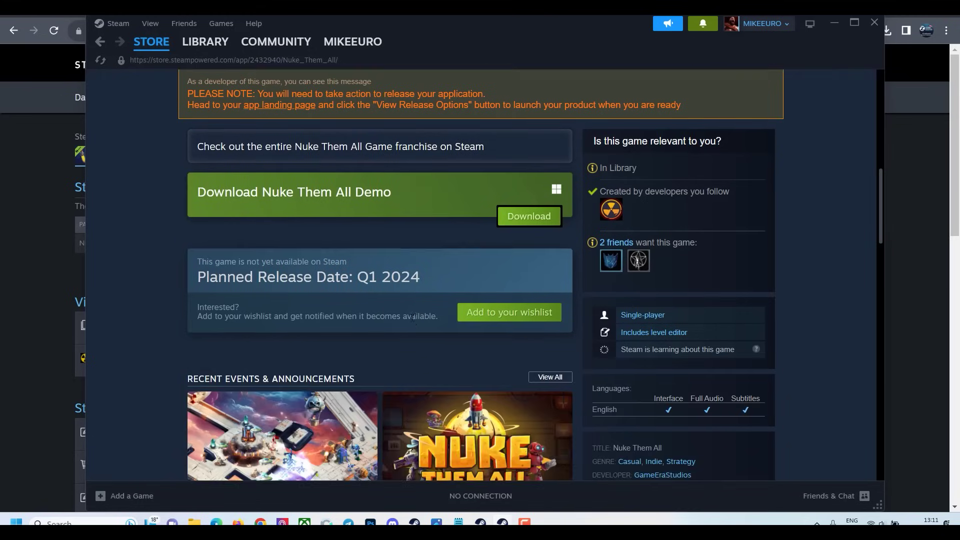
{"action": "scroll", "coordinate": [413, 316], "scroll_direction": "up", "scroll_amount": 3}
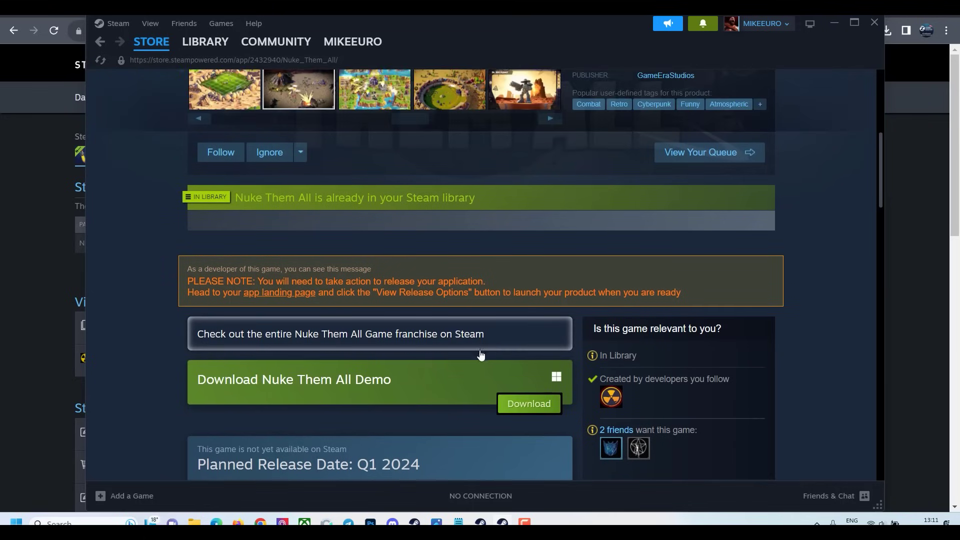
{"action": "scroll", "coordinate": [481, 356], "scroll_direction": "down", "scroll_amount": 3}
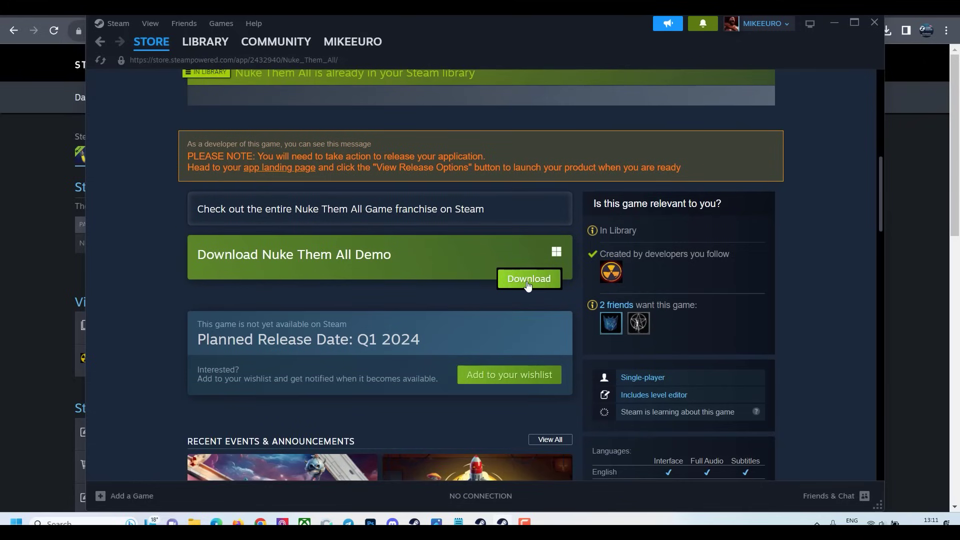
{"action": "scroll", "coordinate": [540, 326], "scroll_direction": "up", "scroll_amount": 5}
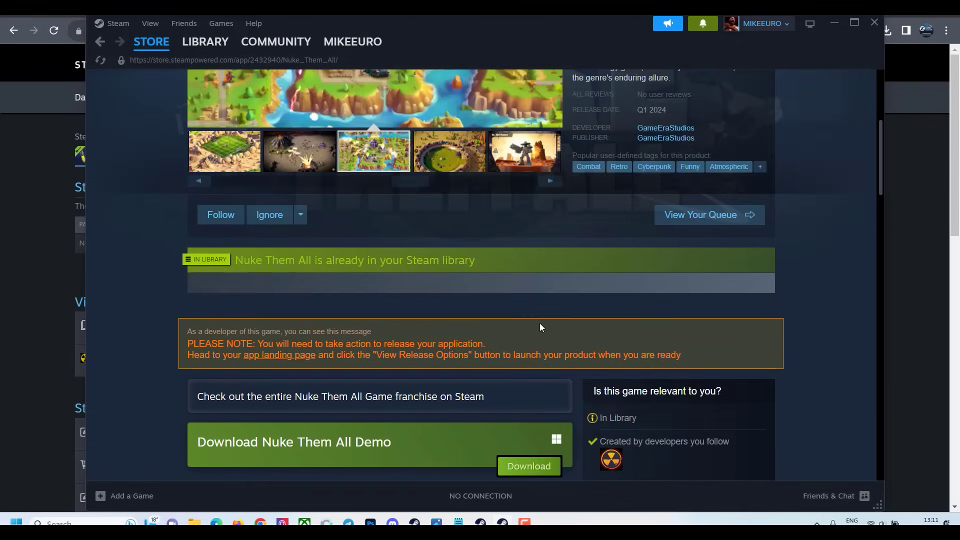
{"action": "scroll", "coordinate": [440, 240], "scroll_direction": "up", "scroll_amount": 2}
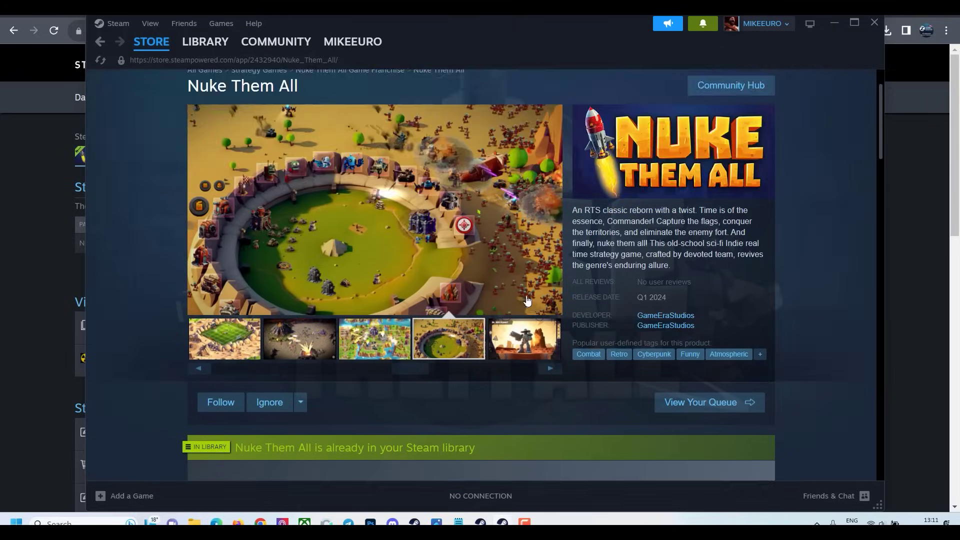
{"action": "scroll", "coordinate": [529, 313], "scroll_direction": "down", "scroll_amount": 4}
{"action": "scroll", "coordinate": [491, 308], "scroll_direction": "down", "scroll_amount": 2}
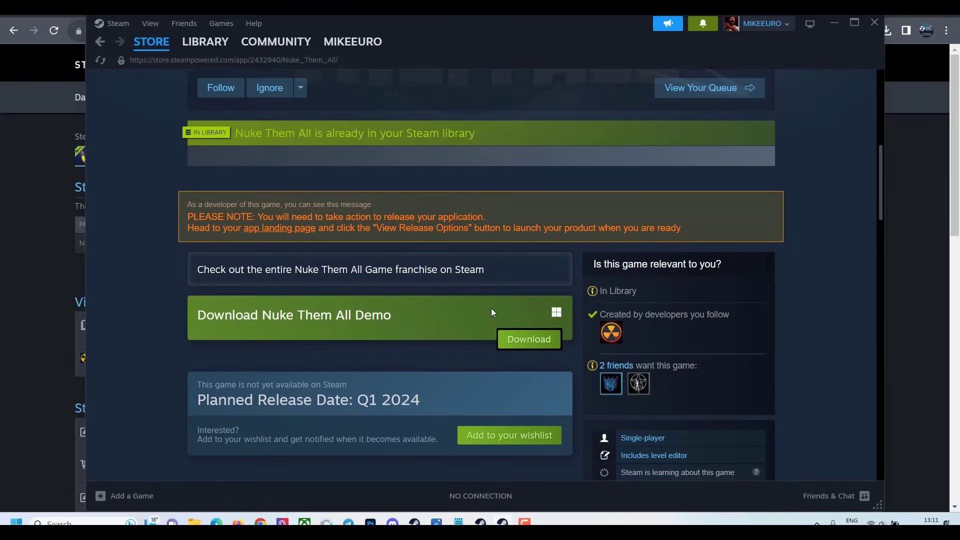
{"action": "scroll", "coordinate": [483, 306], "scroll_direction": "down", "scroll_amount": 1}
{"action": "scroll", "coordinate": [487, 308], "scroll_direction": "up", "scroll_amount": 1}
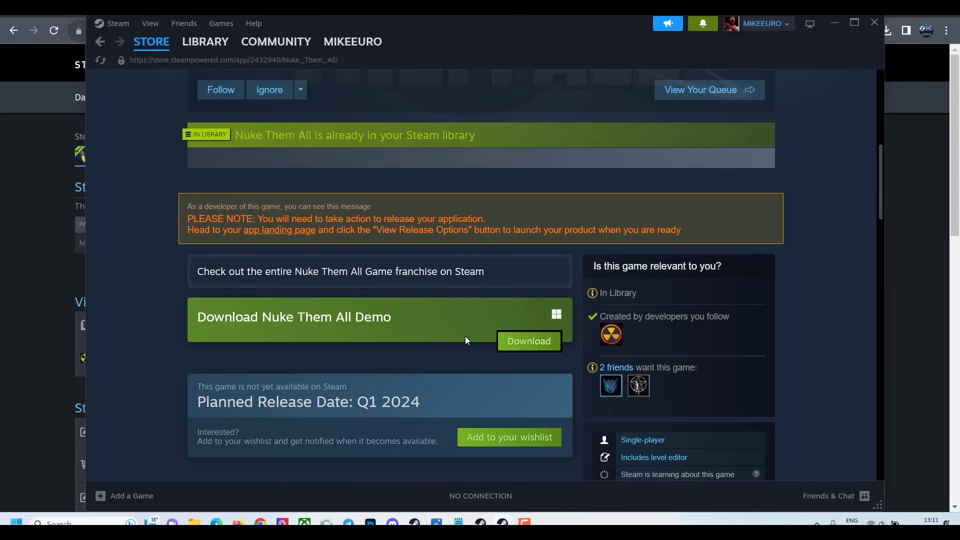
{"action": "scroll", "coordinate": [465, 336], "scroll_direction": "up", "scroll_amount": 1}
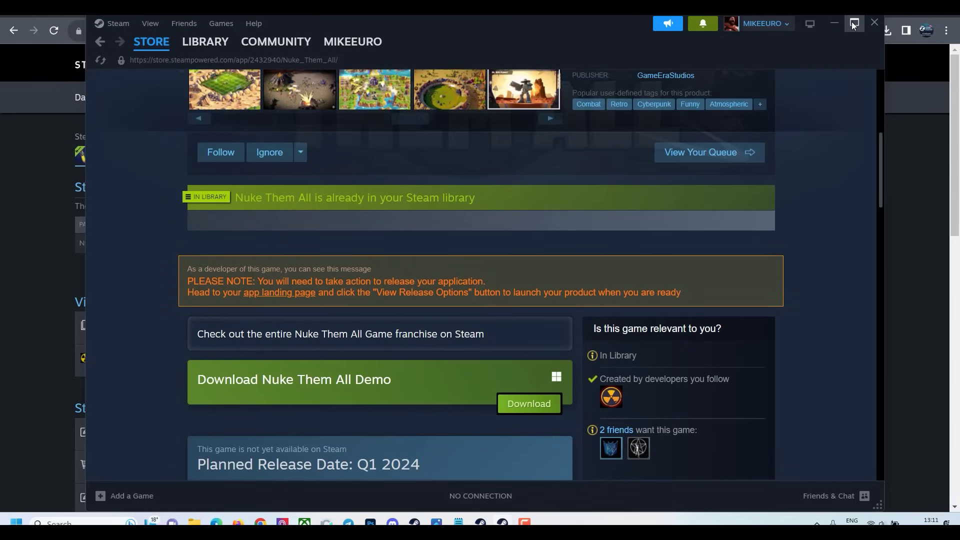
Step: Maximize Steam and view the soccer field, battle, island map, arena and Red Planet screenshots
{"action": "left_click", "coordinate": [854, 23]}
{"action": "scroll", "coordinate": [552, 204], "scroll_direction": "up", "scroll_amount": 5}
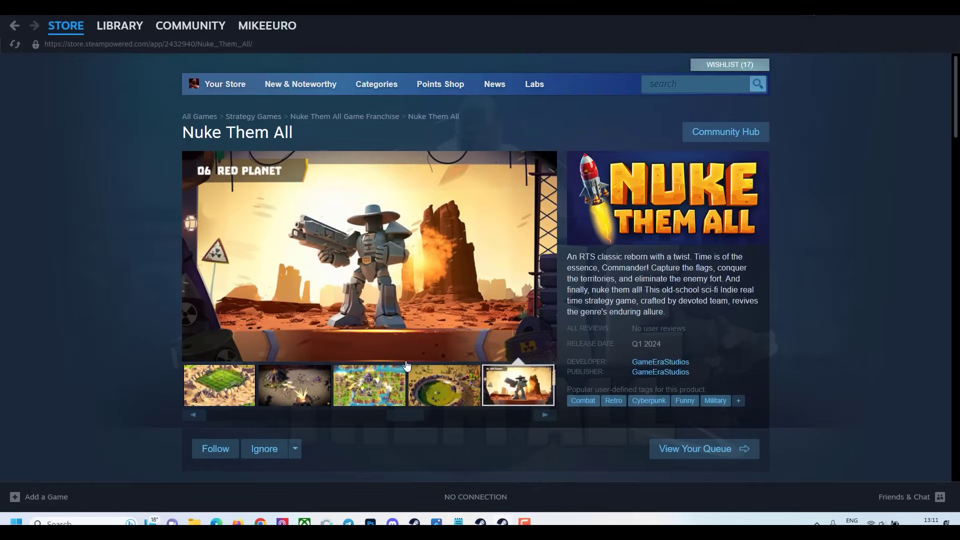
{"action": "left_click", "coordinate": [210, 386]}
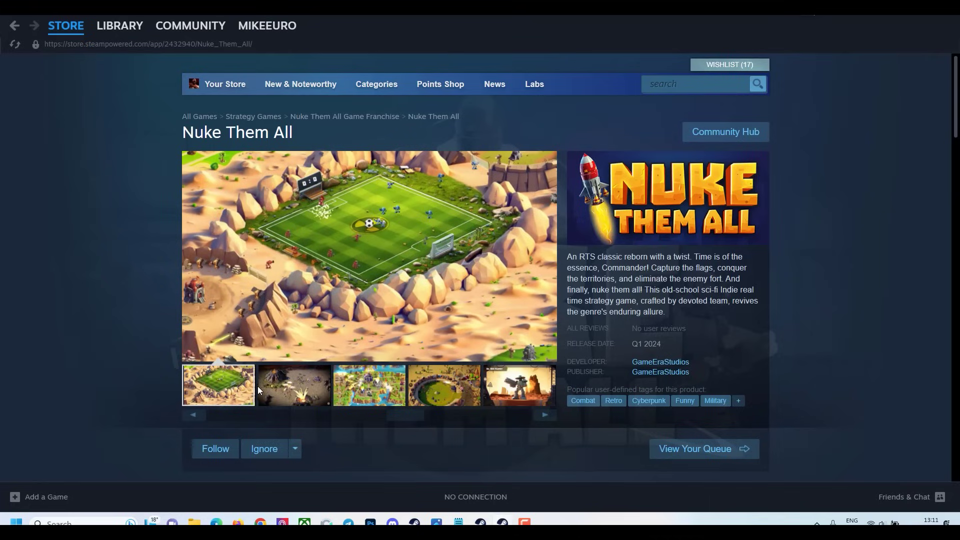
{"action": "left_click", "coordinate": [278, 393]}
{"action": "left_click", "coordinate": [381, 394]}
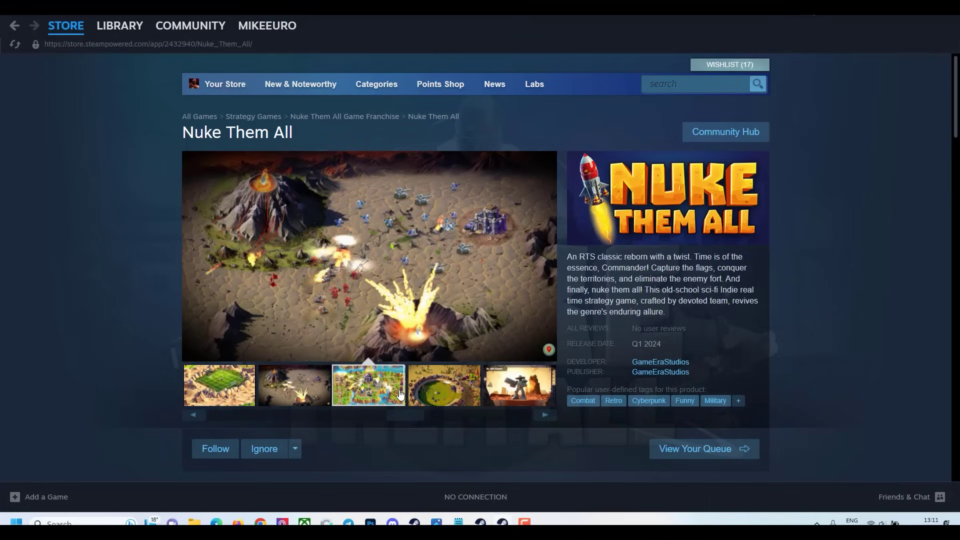
{"action": "left_click", "coordinate": [460, 389]}
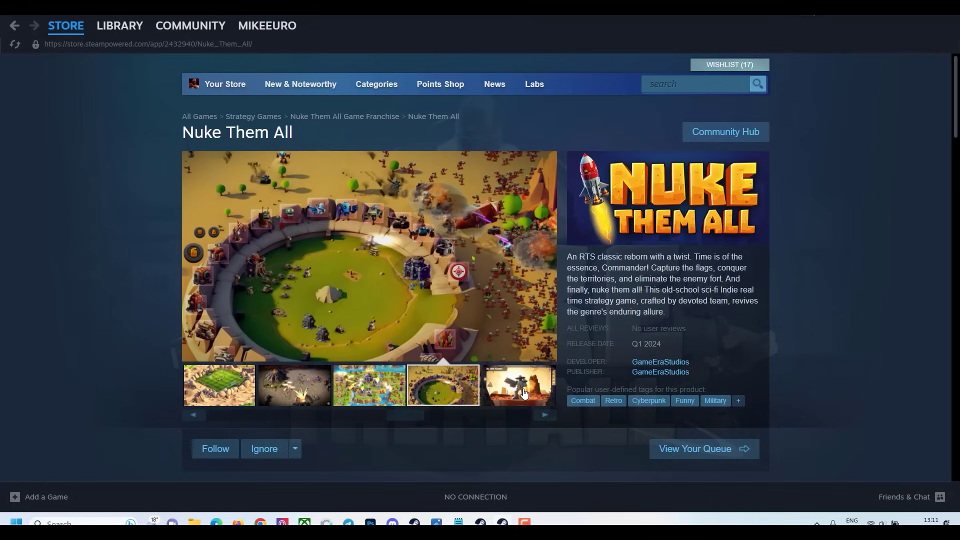
{"action": "left_click", "coordinate": [522, 392]}
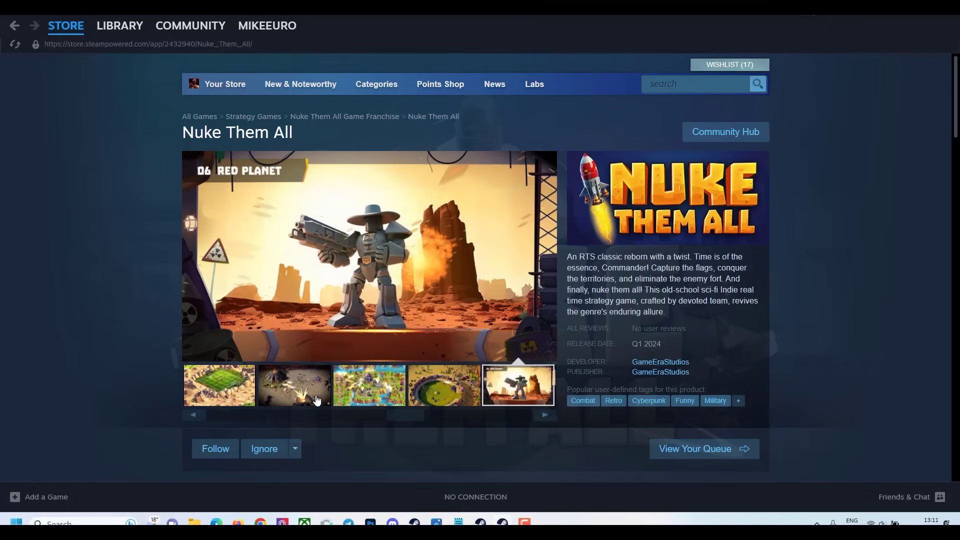
{"action": "left_click", "coordinate": [219, 390]}
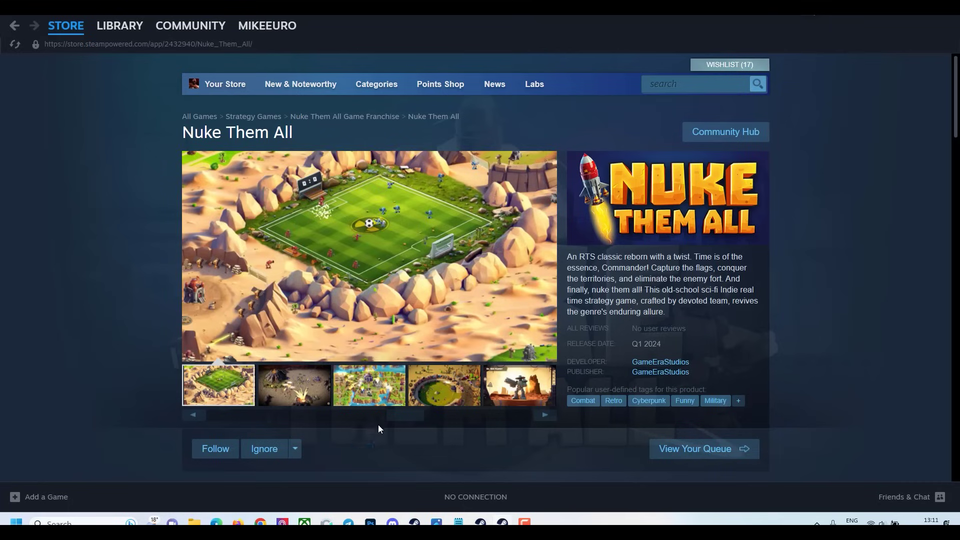
Step: Slide the thumbnail strip and view the battle, red battle and snowy map screenshots
{"action": "left_click_drag", "start_coordinate": [404, 416], "coordinate": [215, 418]}
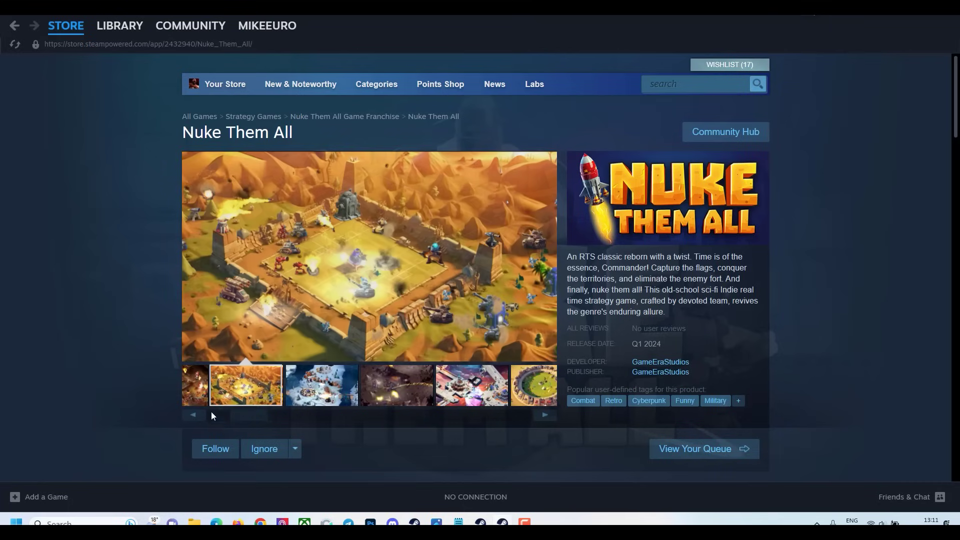
{"action": "left_click", "coordinate": [211, 415]}
{"action": "left_click", "coordinate": [336, 390]}
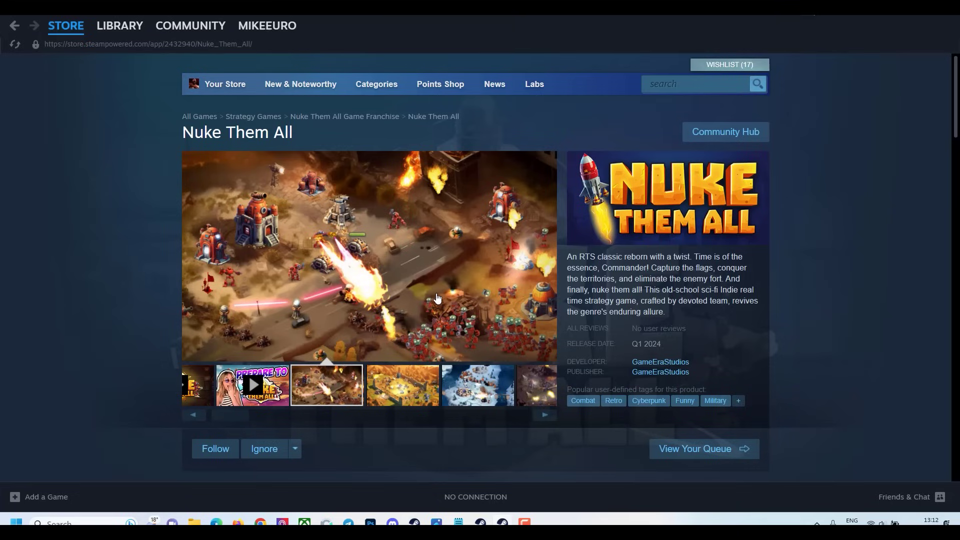
{"action": "left_click", "coordinate": [419, 388]}
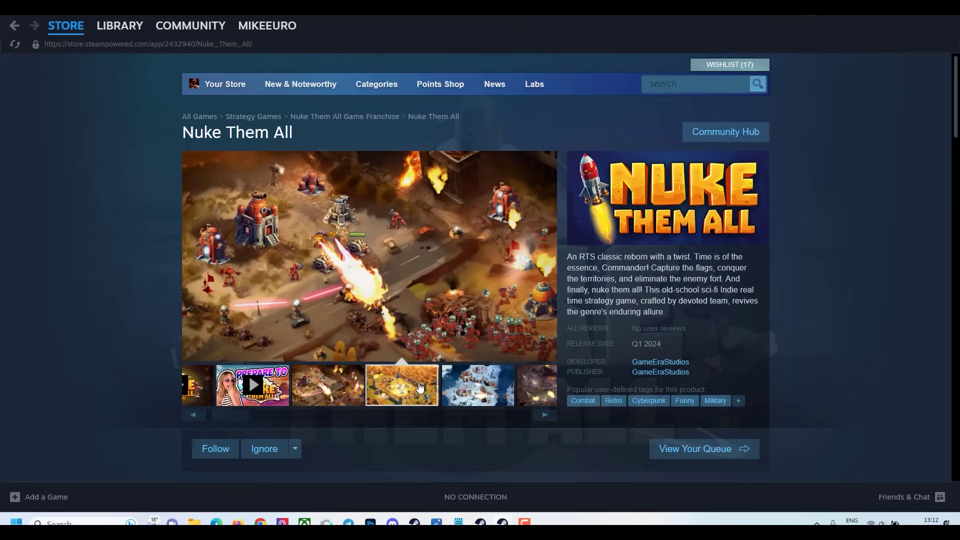
{"action": "left_click", "coordinate": [468, 384]}
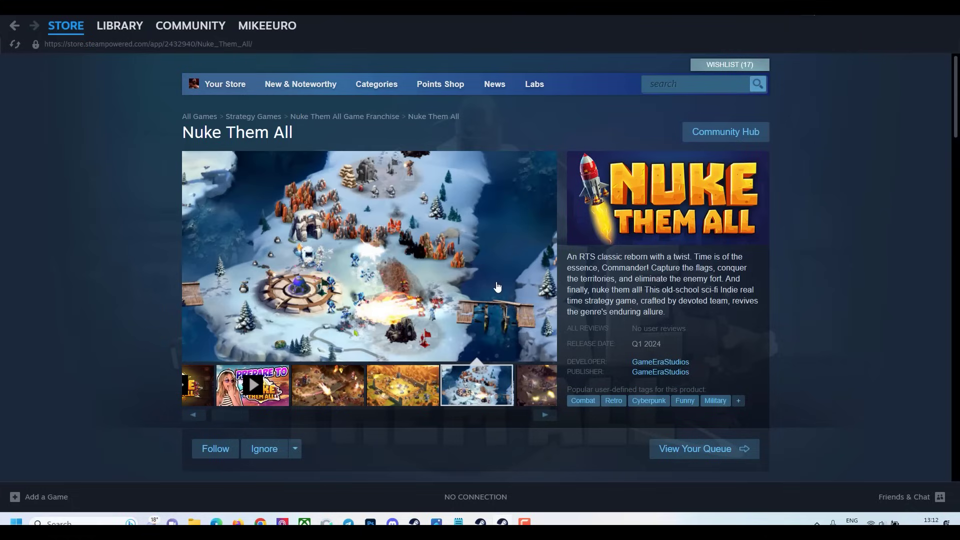
Step: Scroll down to the in-library banner and the developer release notice
{"action": "scroll", "coordinate": [658, 278], "scroll_direction": "down", "scroll_amount": 3}
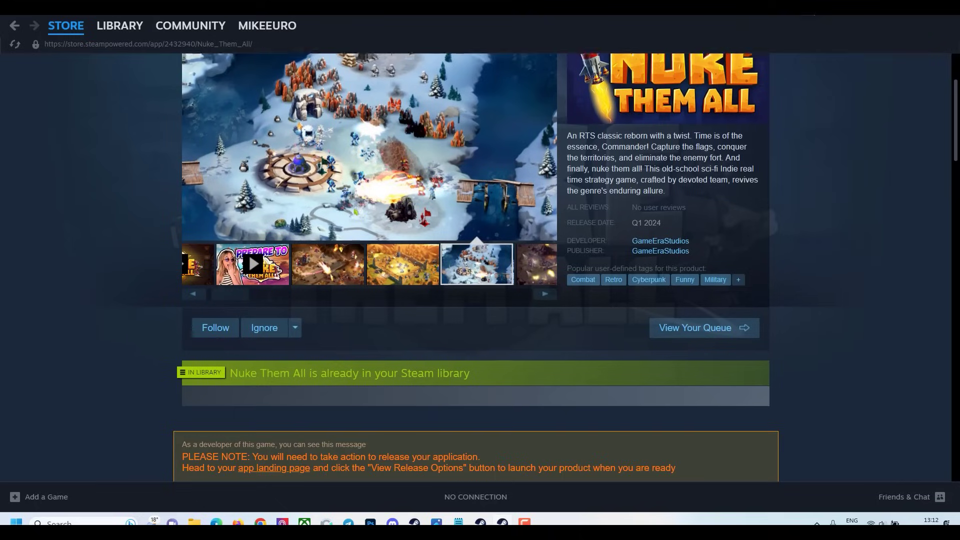
{"action": "scroll", "coordinate": [522, 273], "scroll_direction": "down", "scroll_amount": 2}
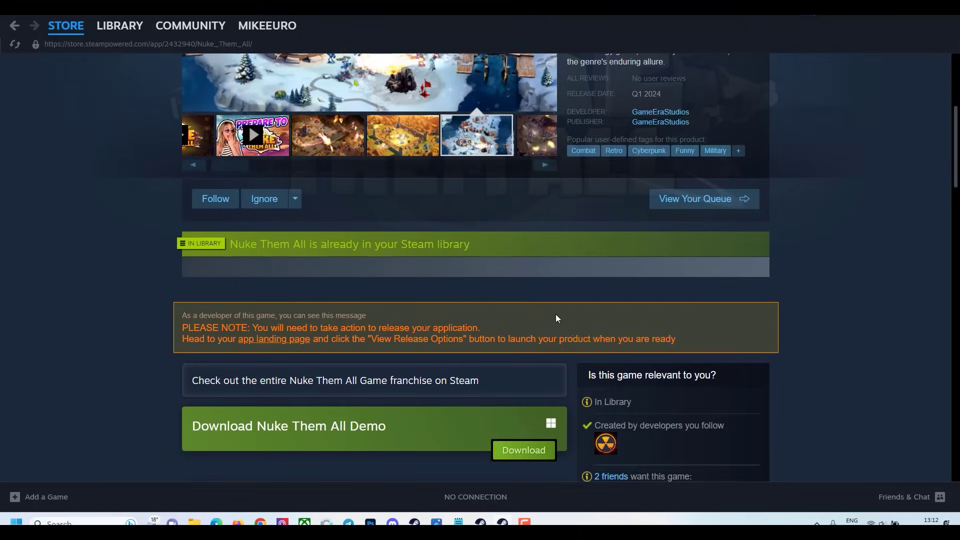
{"action": "scroll", "coordinate": [534, 307], "scroll_direction": "up", "scroll_amount": 5}
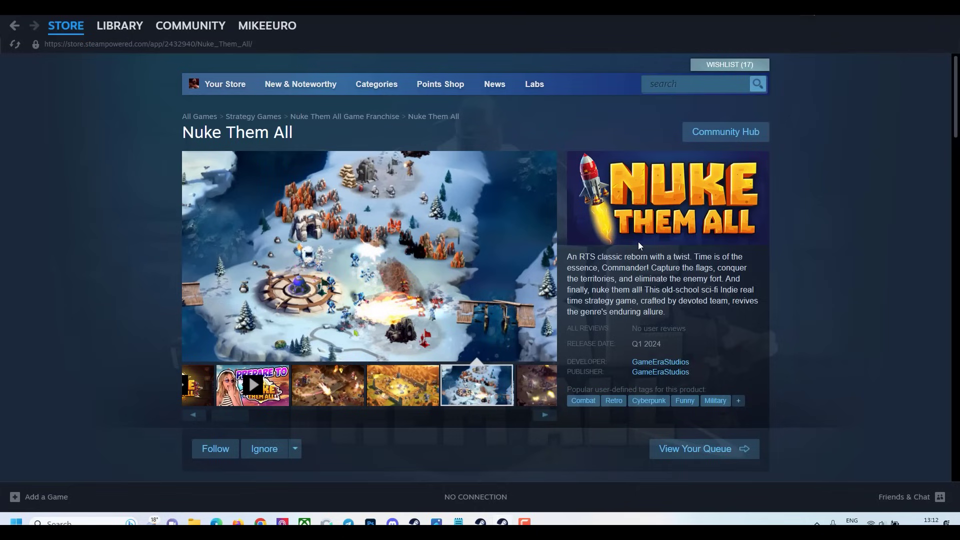
{"action": "scroll", "coordinate": [483, 429], "scroll_direction": "down", "scroll_amount": 3}
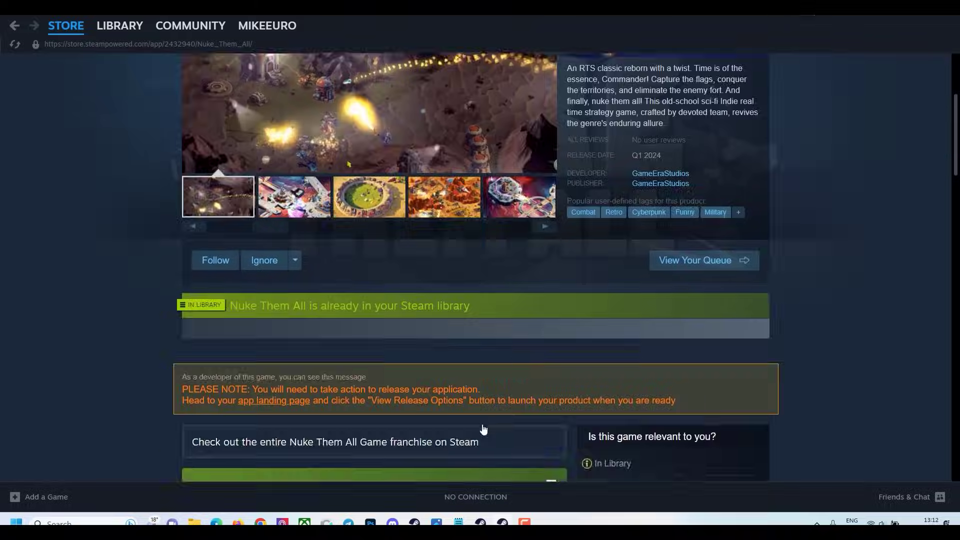